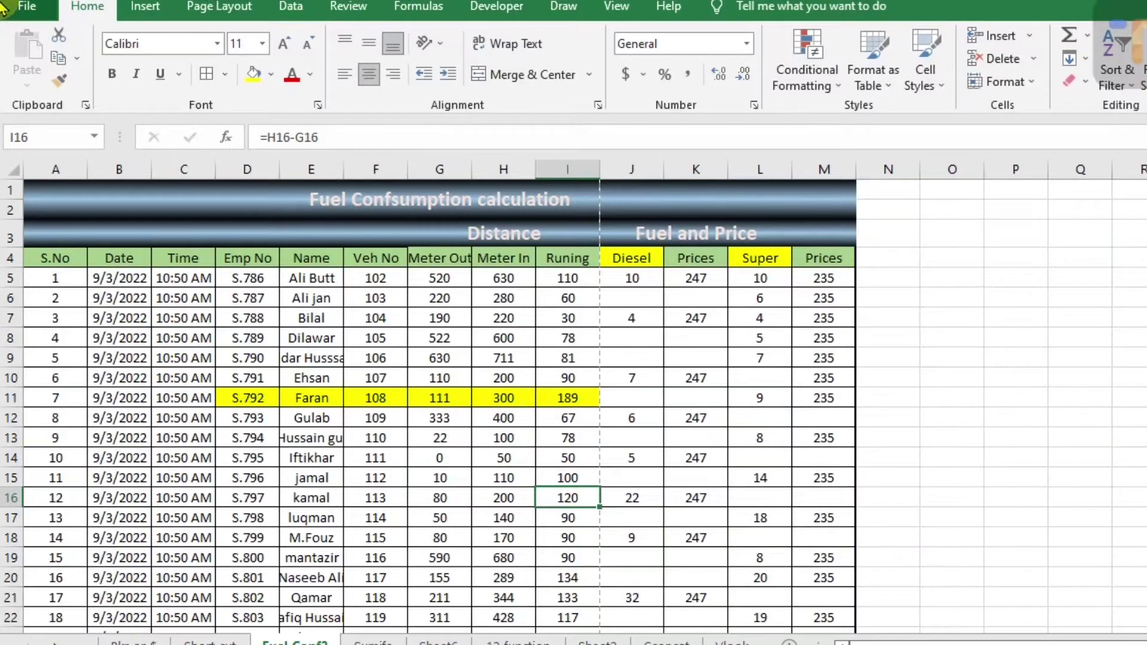
Step: Preview how the fuel consumption sheet prints at its current page settings
click(24, 7)
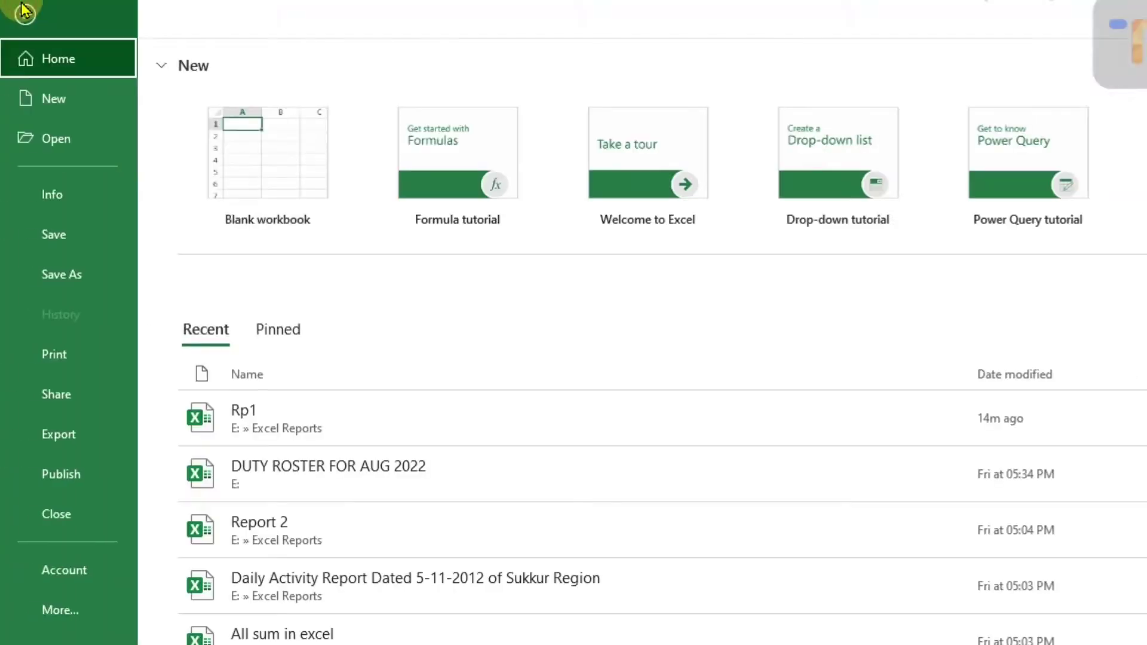
click(67, 362)
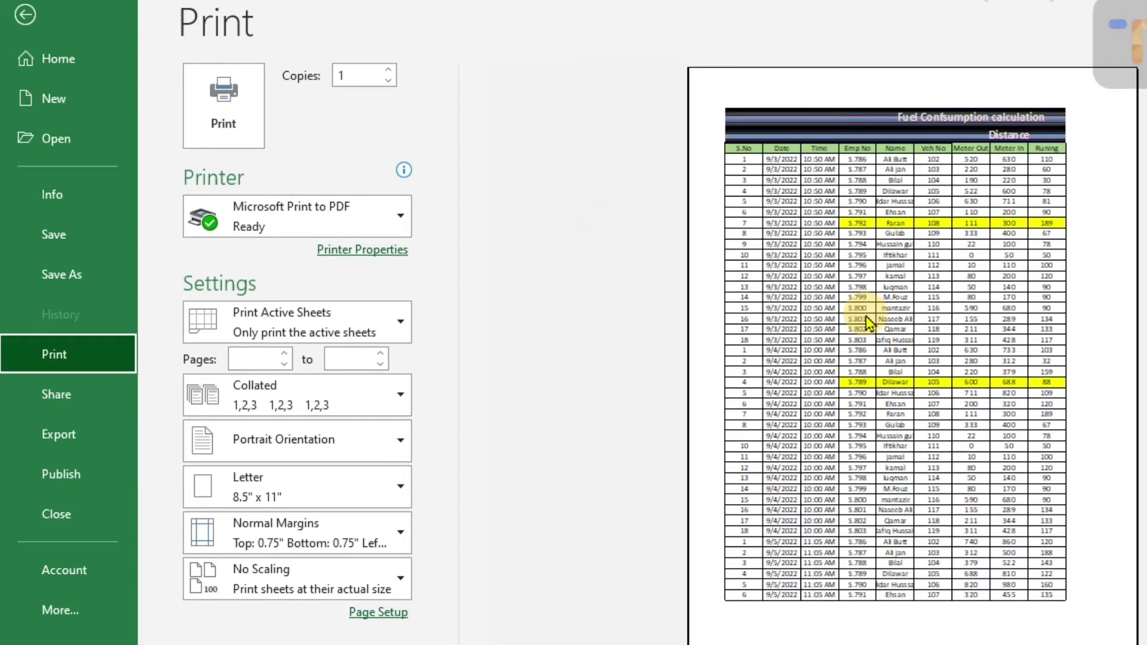
key(Escape)
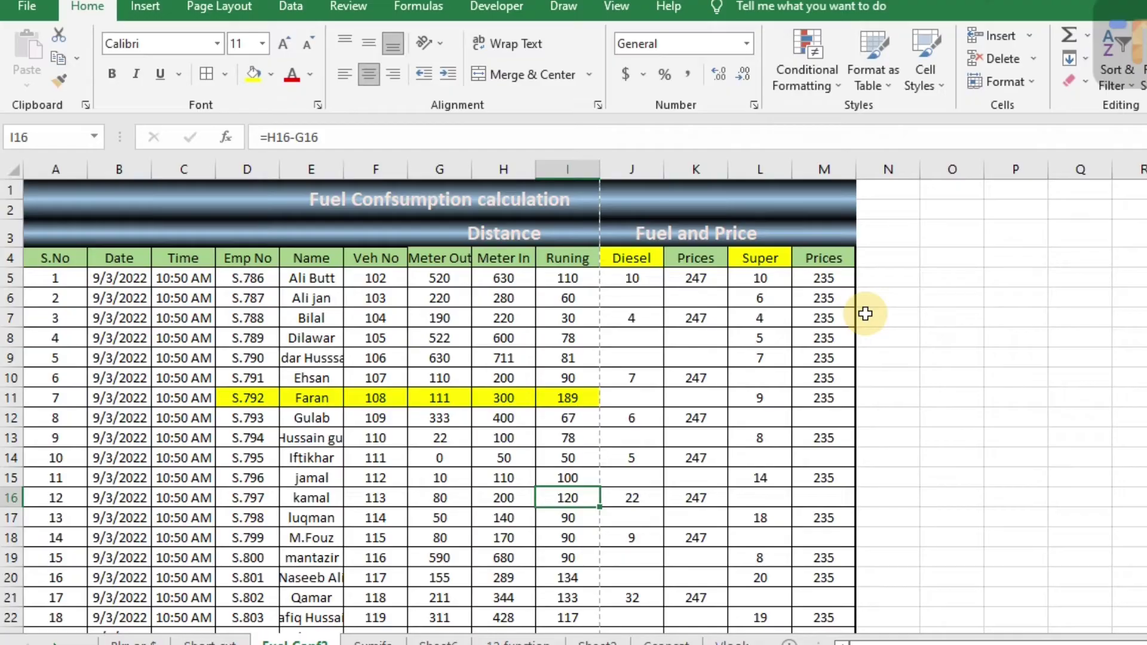
key(ctrl+p)
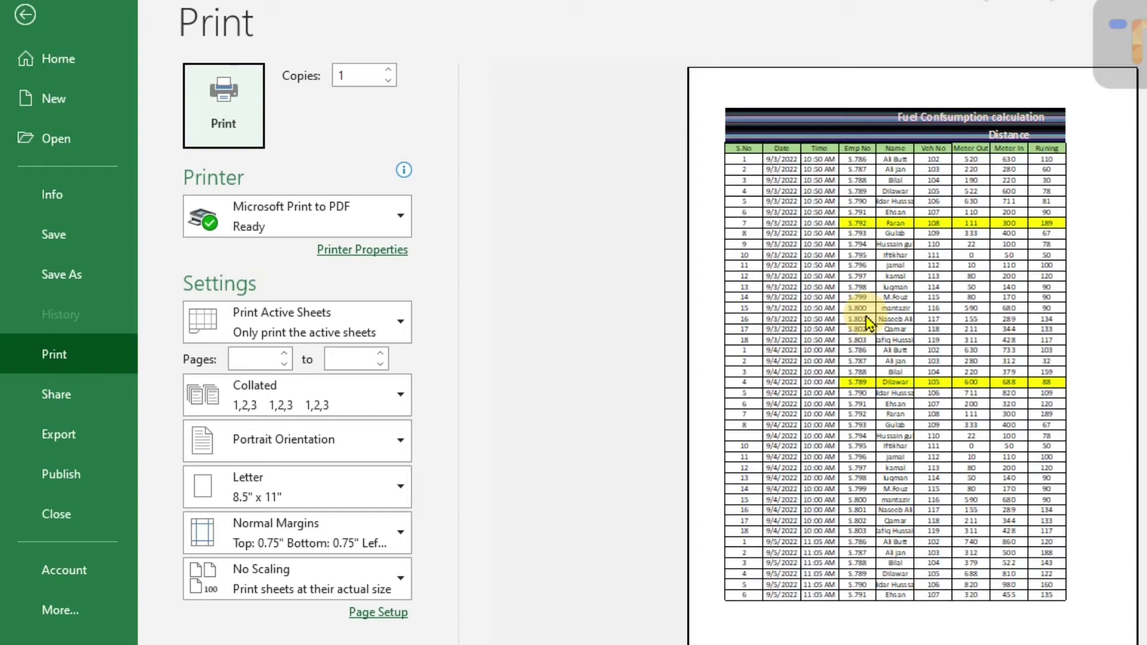
key(Escape)
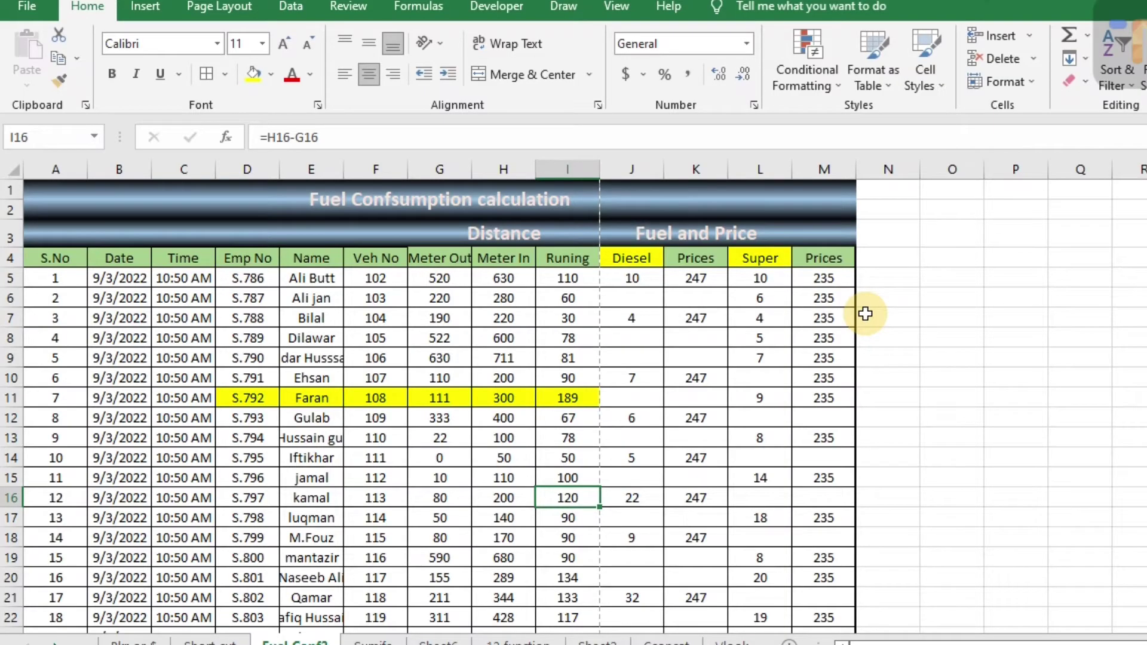
key(ctrl+minus)
key(Return)
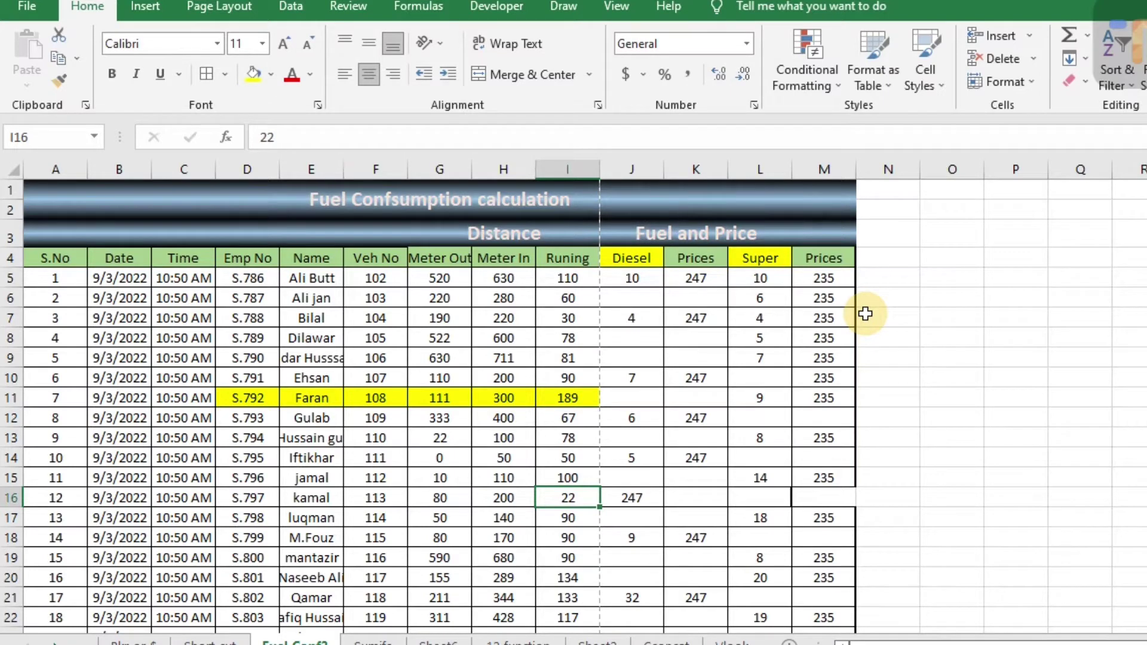
key(ctrl+z)
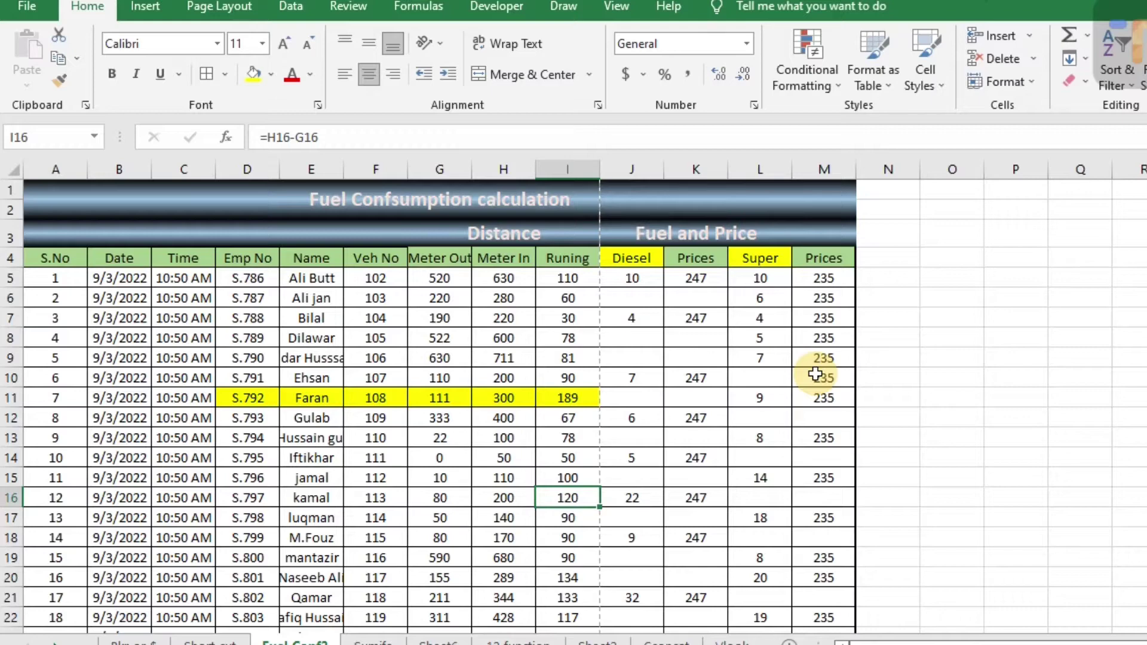
Step: Check in the print preview which columns fit on the first page and locate the Runing header in the sheet
key(ctrl+p)
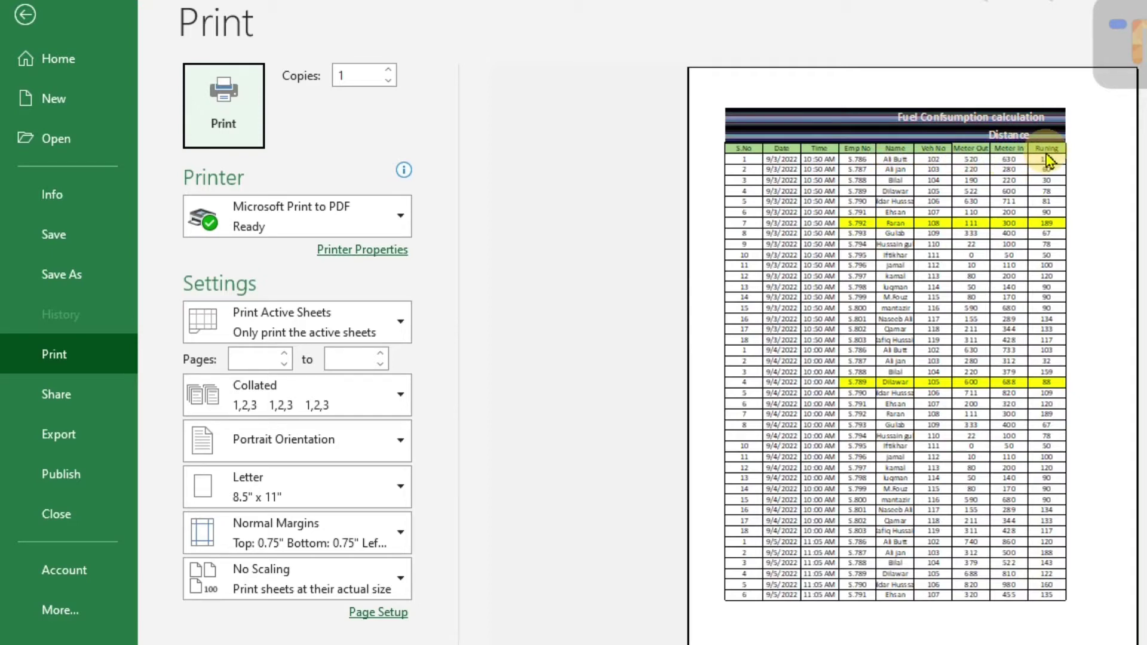
click(27, 15)
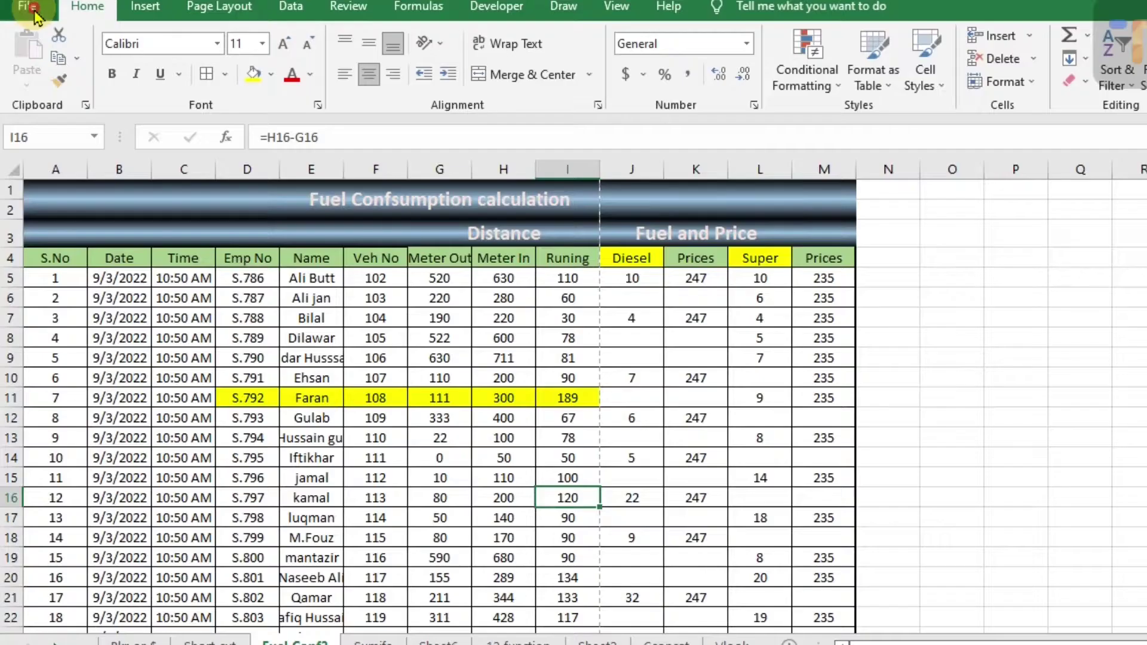
click(577, 256)
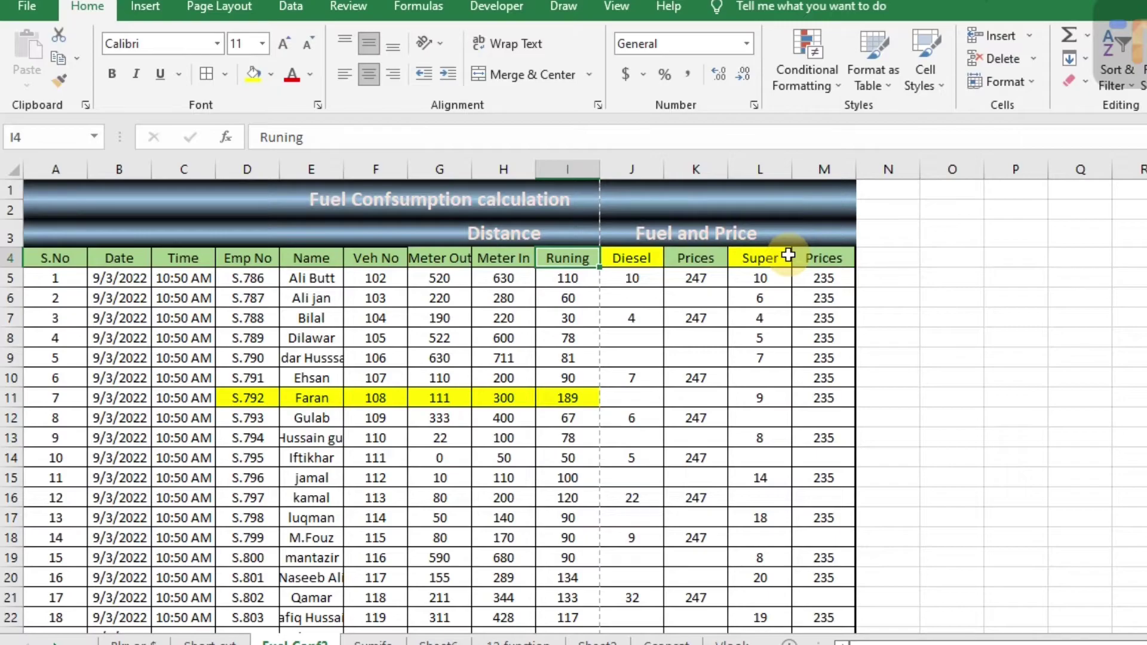
Step: Set the print orientation to Landscape and check the page boundary at the last Prices column
key(ctrl+p)
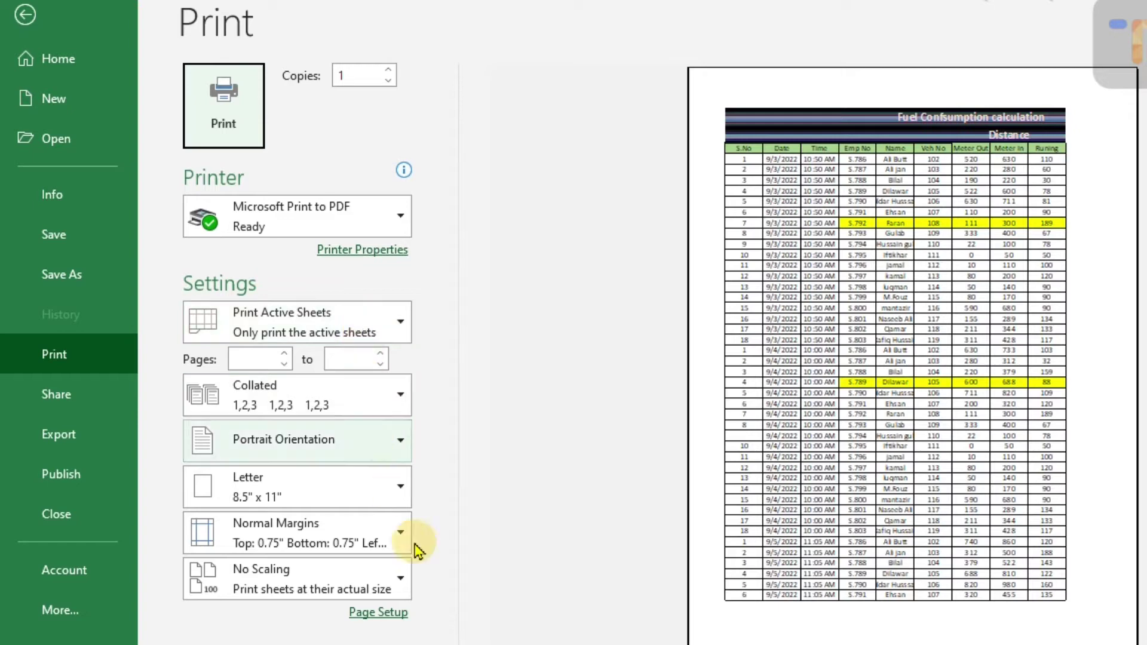
click(376, 615)
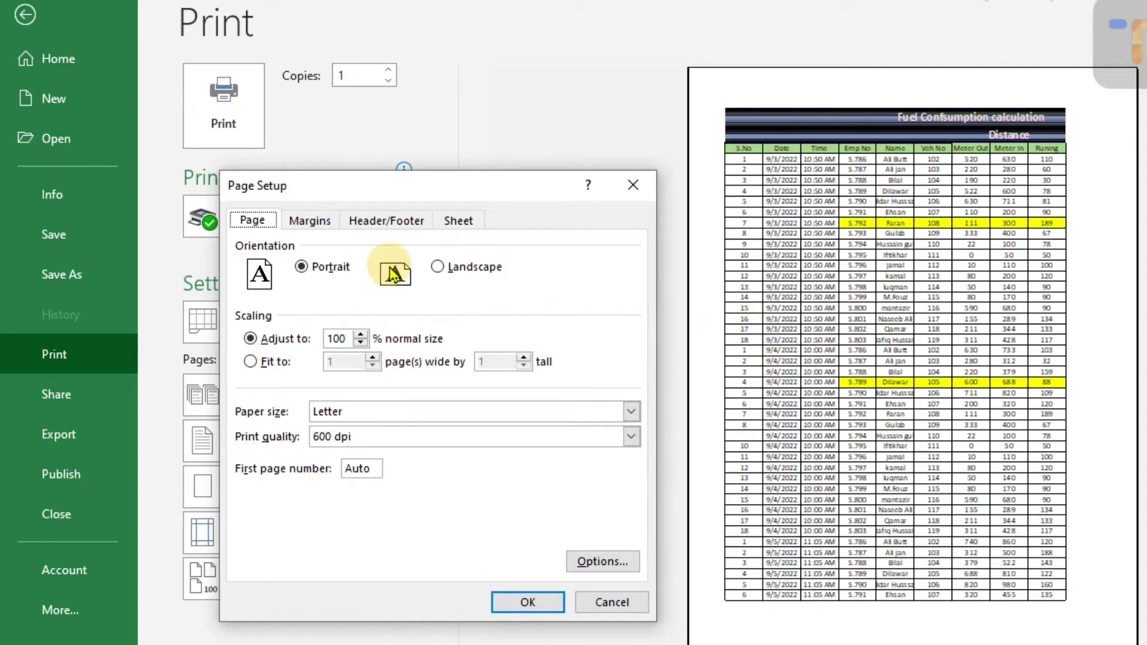
click(438, 267)
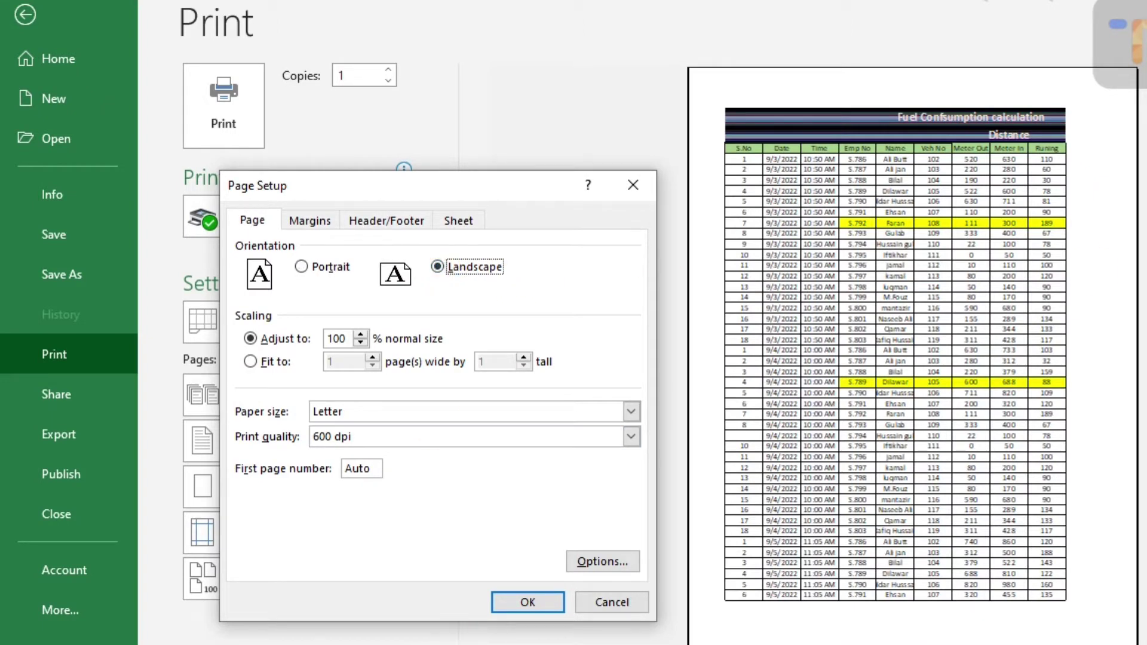
click(530, 606)
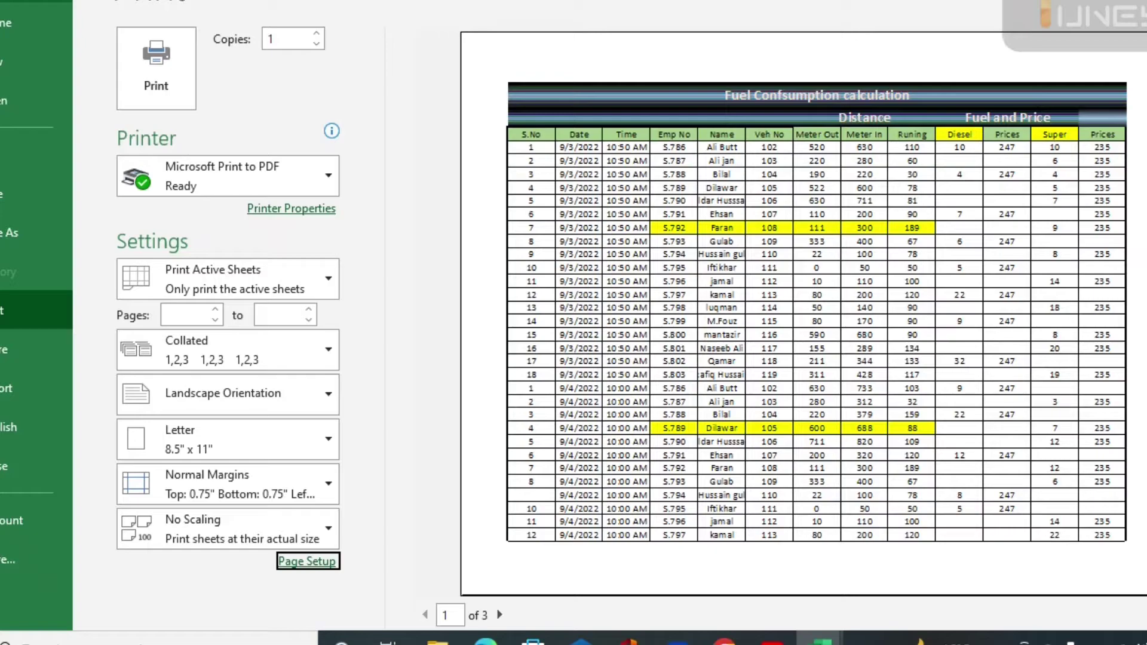
key(Escape)
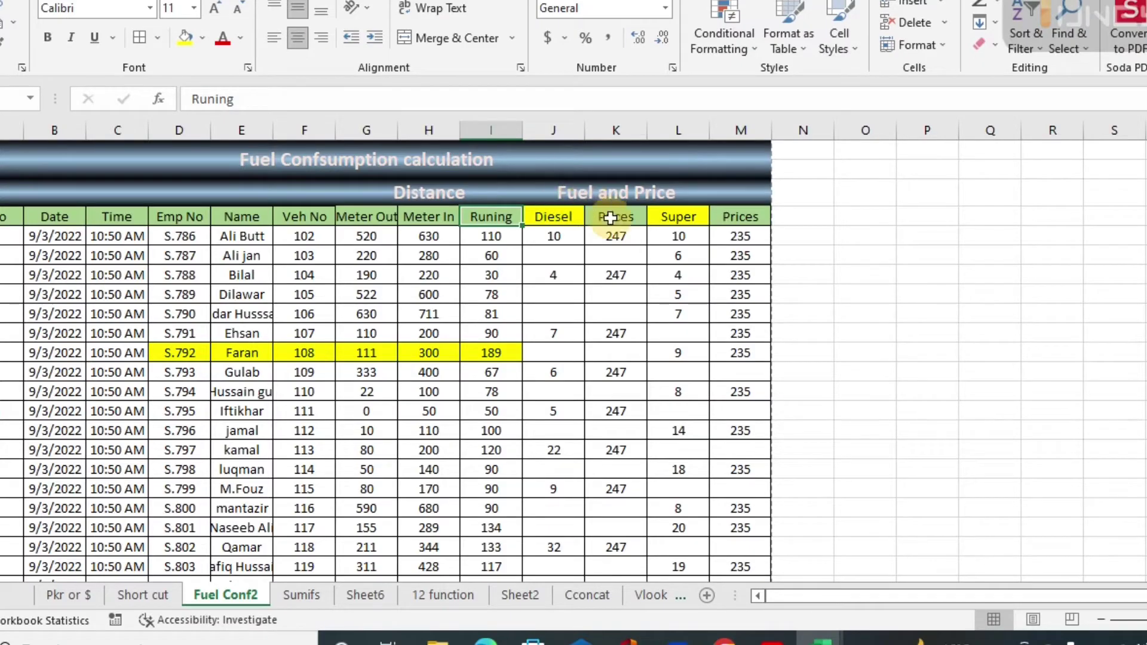
click(741, 216)
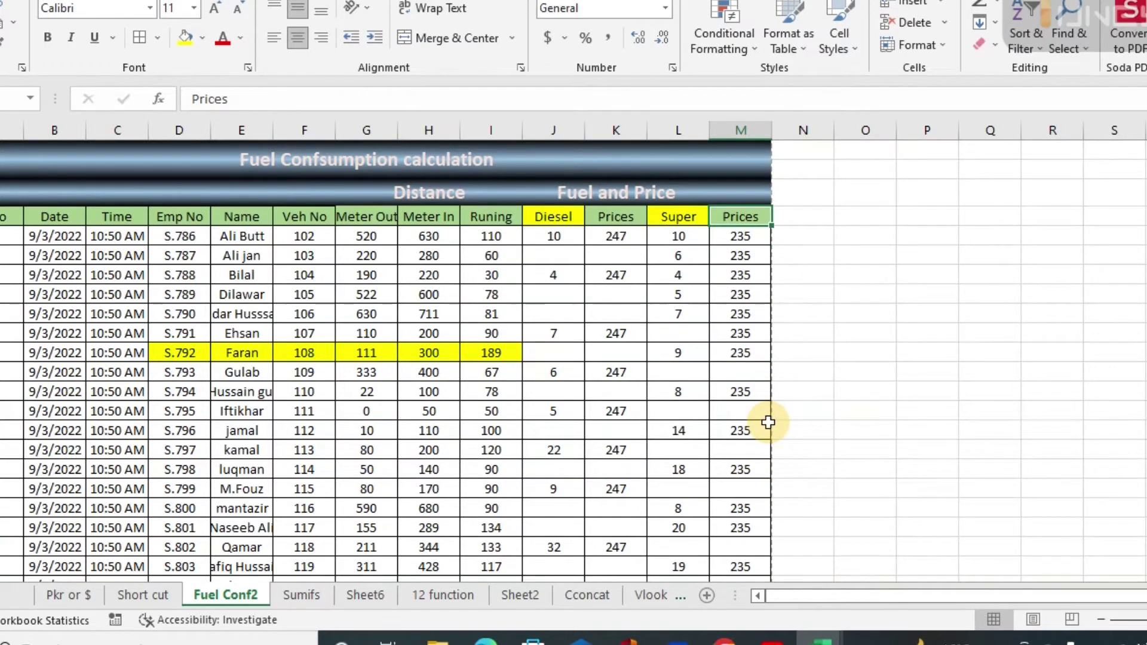
Step: Hide the gridlines on the Fuel Conf2 sheet
click(263, 316)
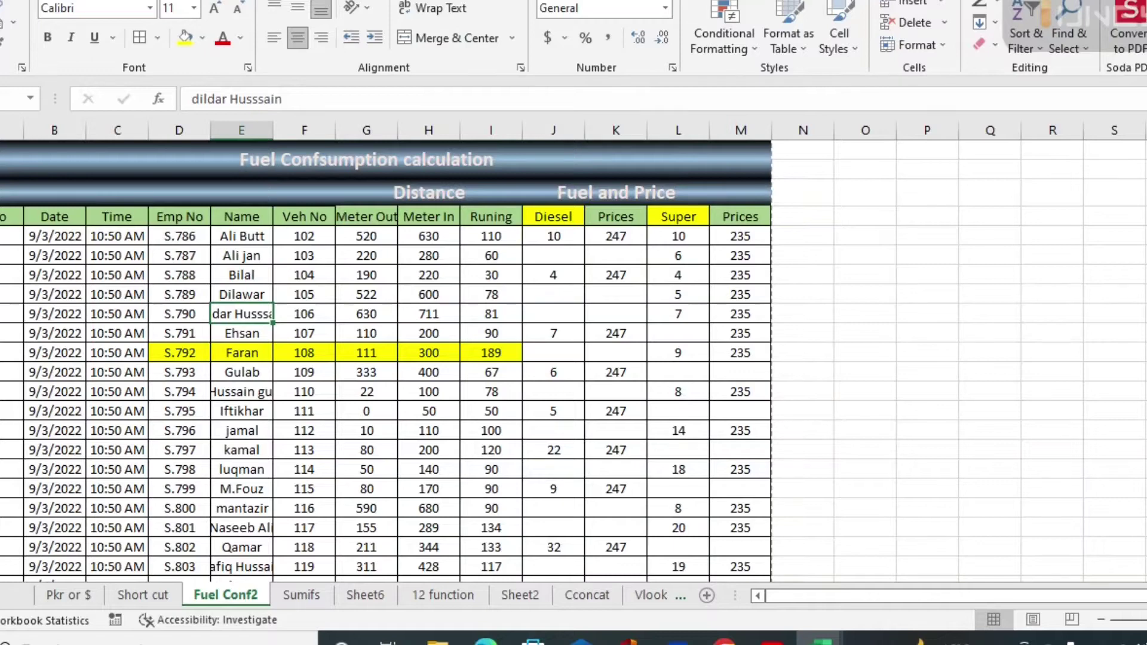
click(349, 0)
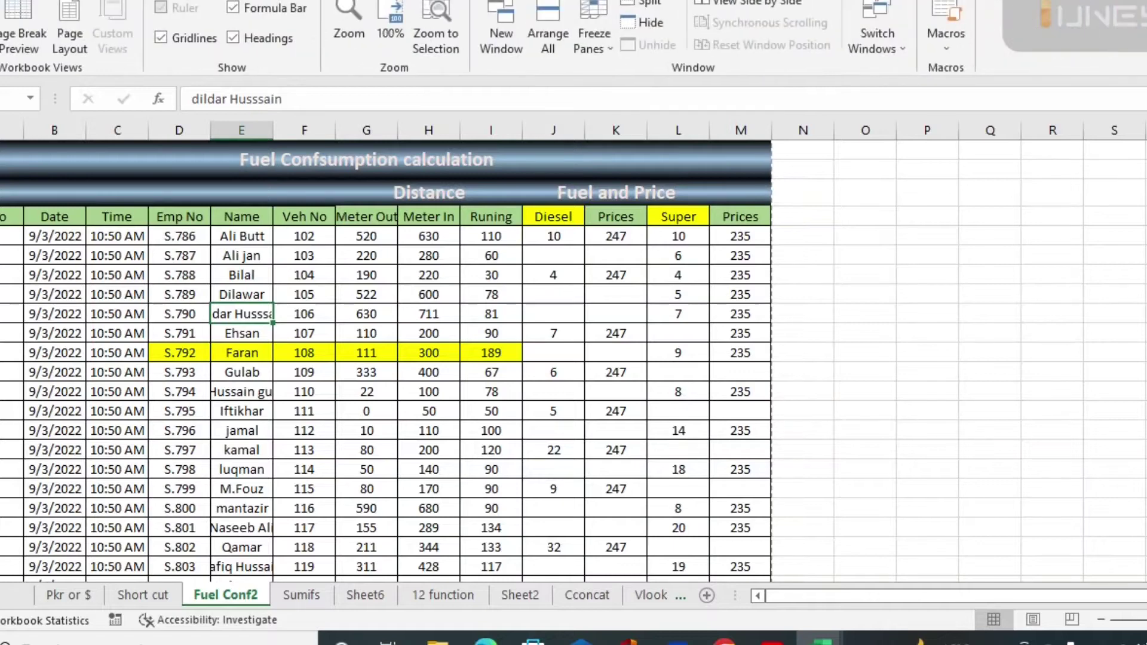
click(161, 39)
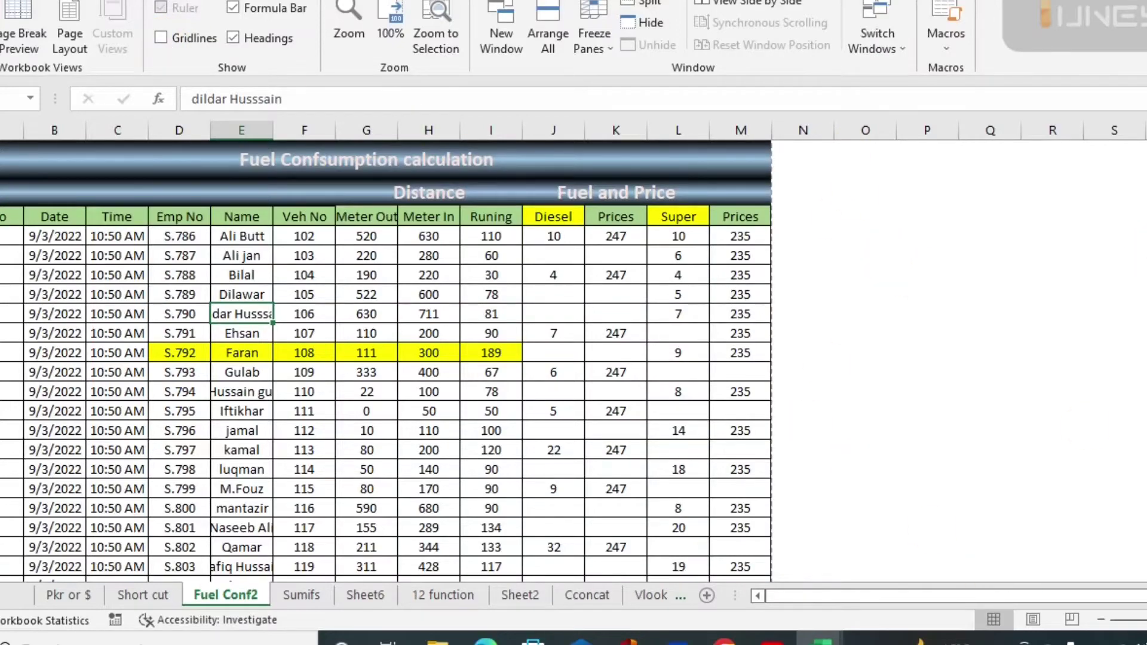
Step: Examine the page breaks further down the sheet and preview the landscape printout
scroll(386, 358, down, 10)
scroll(386, 359, up, 6)
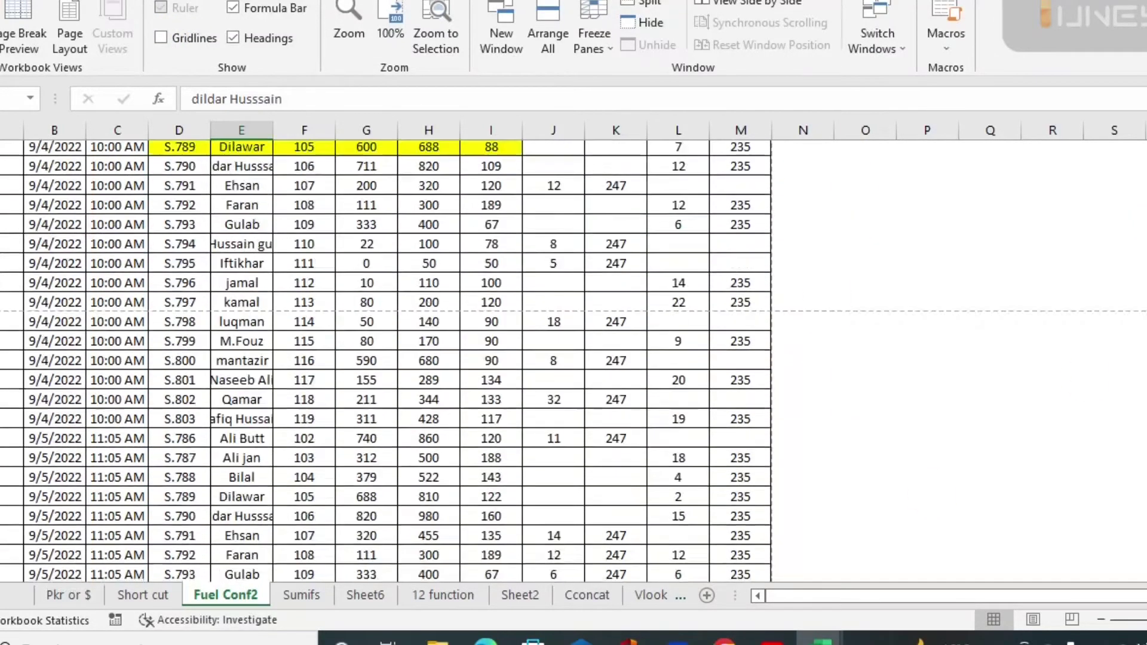
scroll(1075, 489, up, 1)
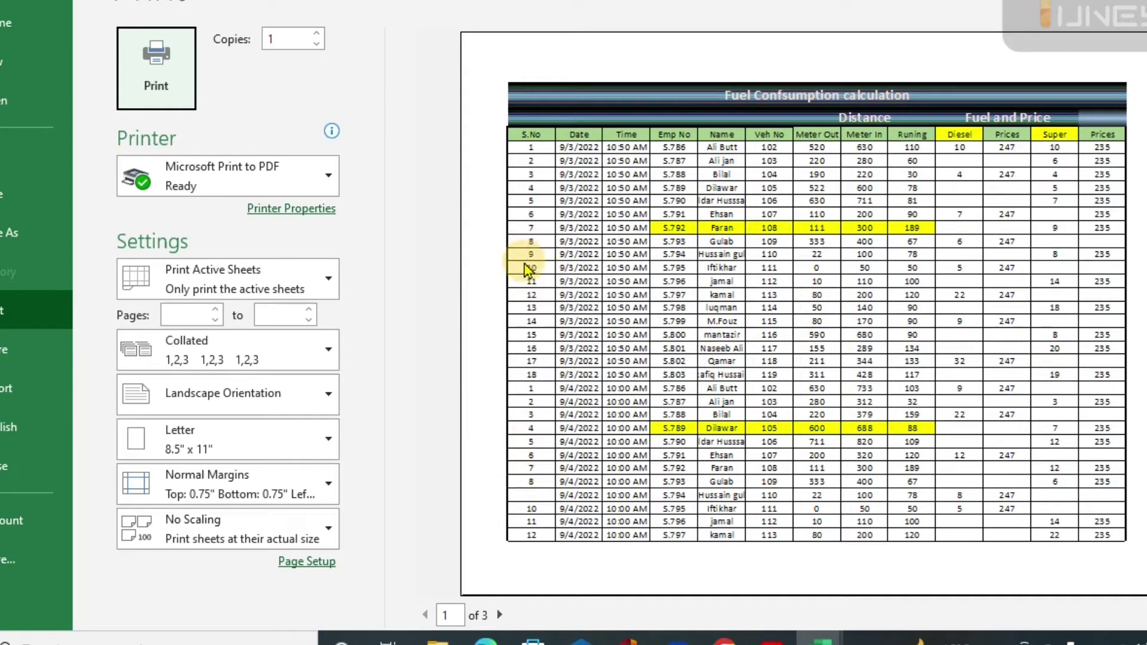
key(Escape)
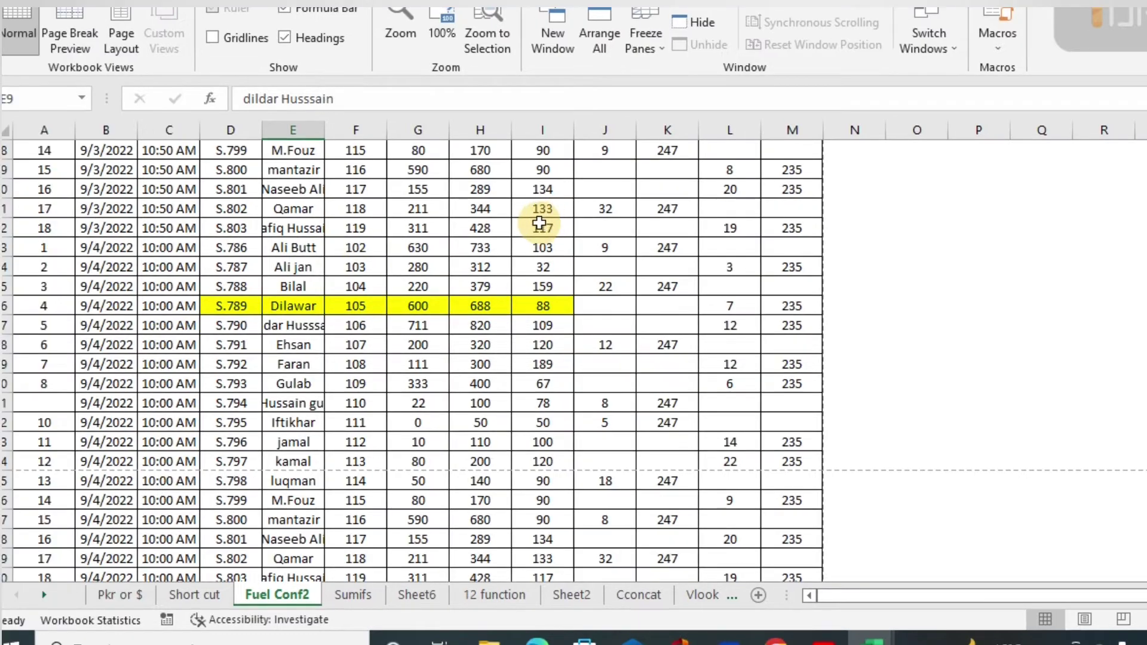
Step: Renumber the S.No column consecutively from 1 to 72, starting in the first row below the header
key(ctrl+Up)
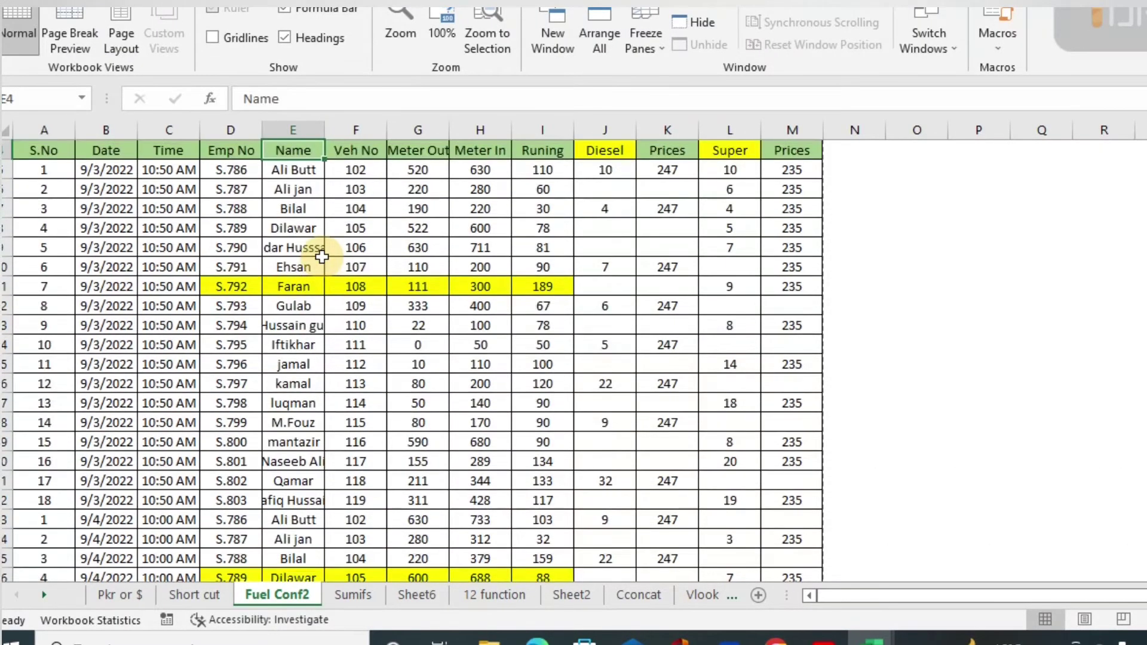
key(Left)
key(Left)
key(Left)
key(Left)
key(Down)
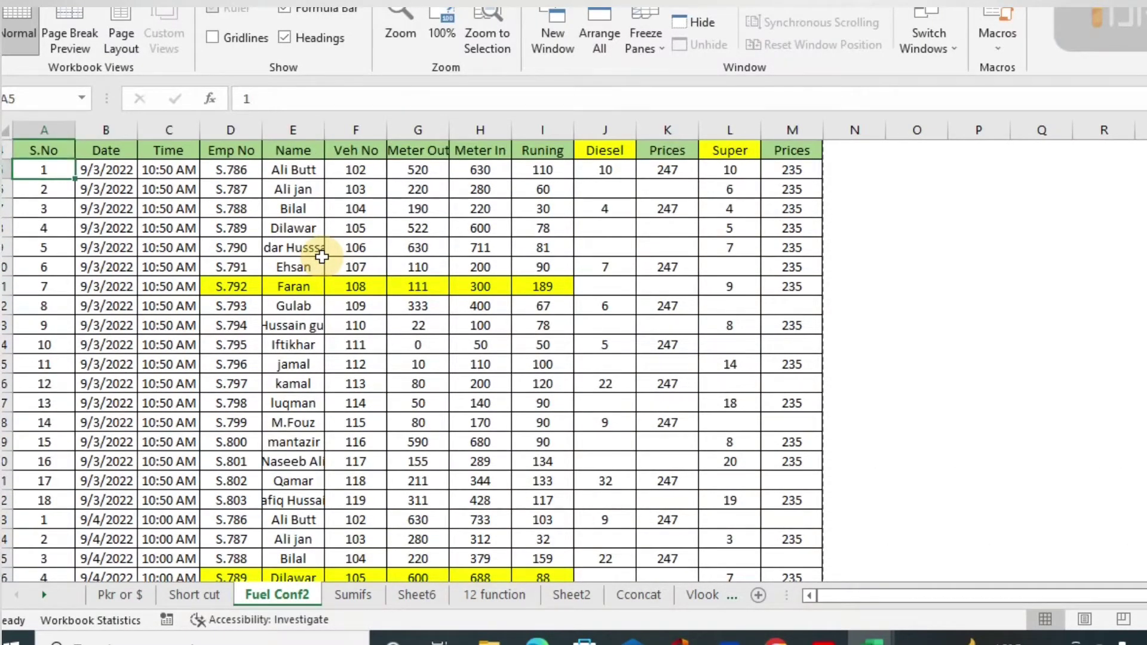
text(=sequence(1)
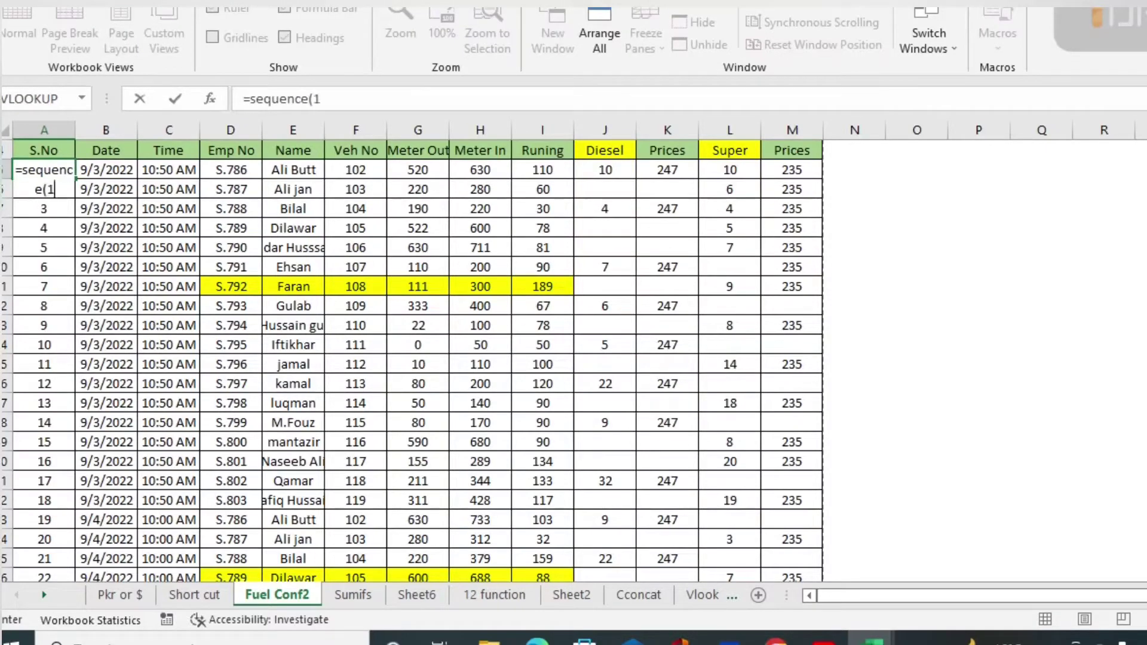
key(Escape)
key(ctrl+shift+Down)
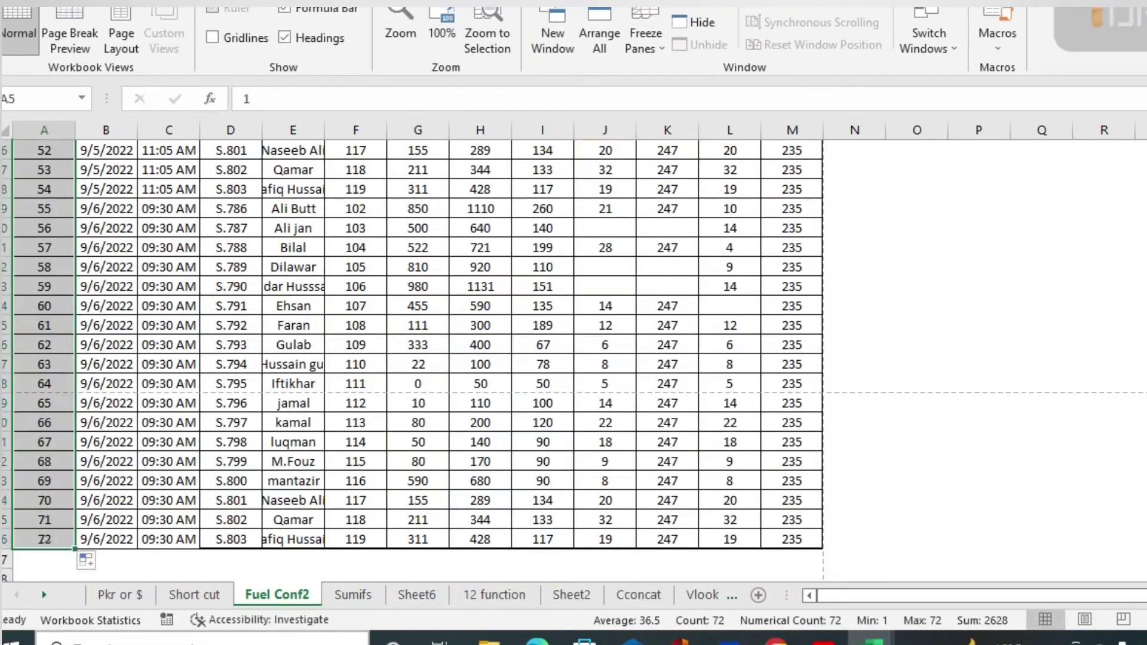
key(ctrl+Up)
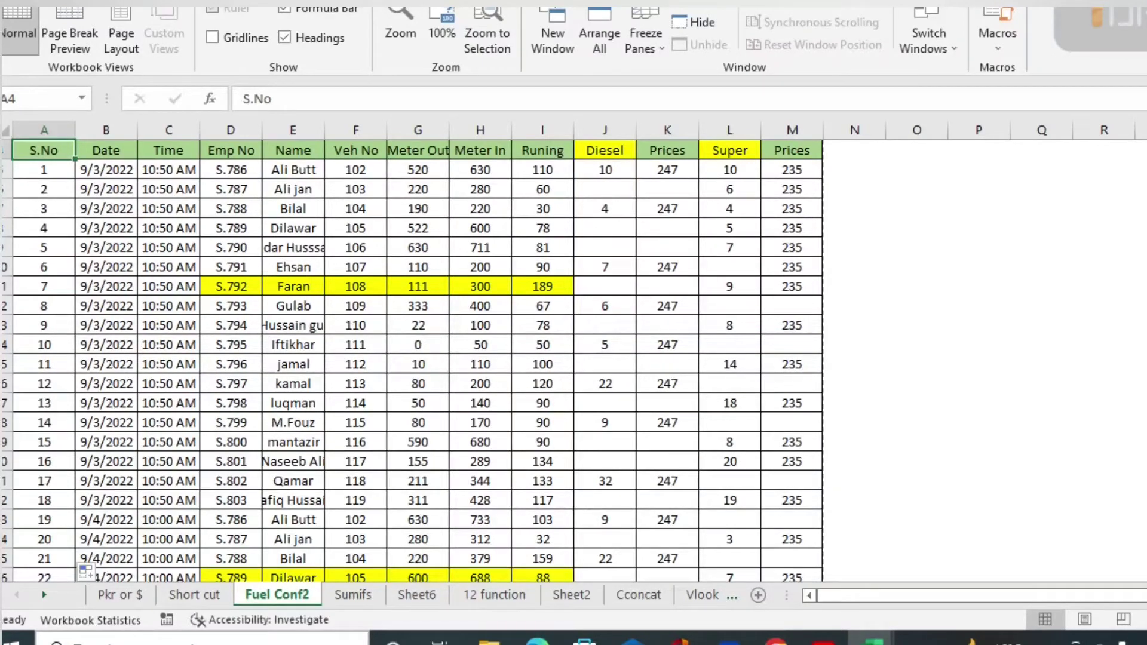
Step: Set the top, left, right and bottom page margins to 1 in the print page setup
key(ctrl+p)
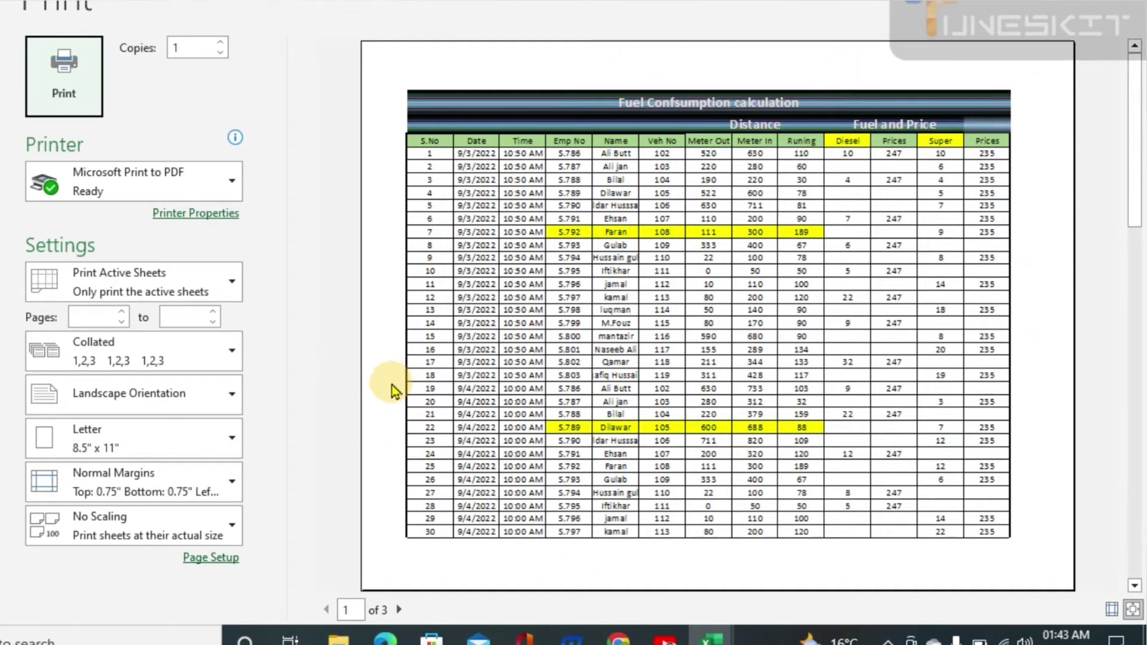
click(209, 559)
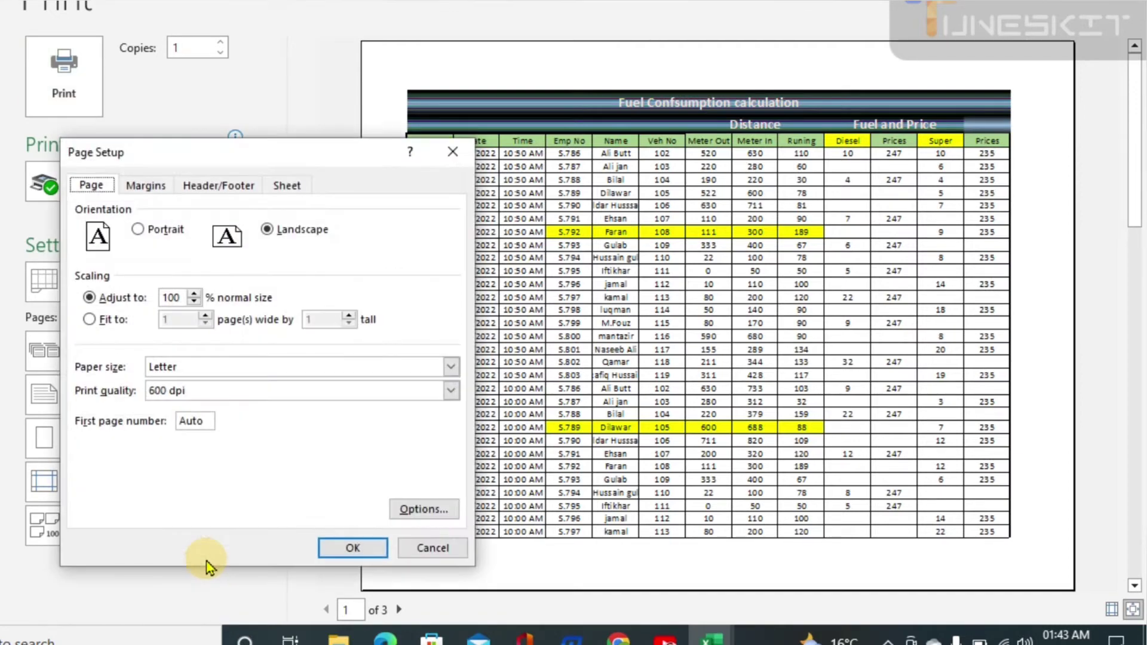
click(152, 185)
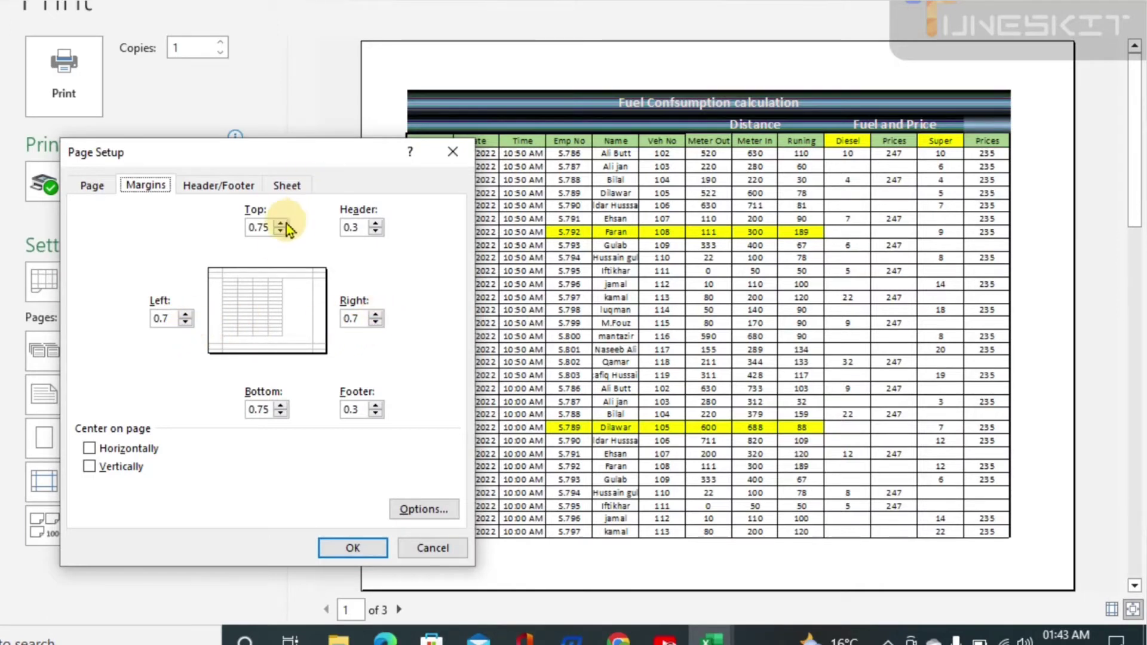
double_click(263, 228)
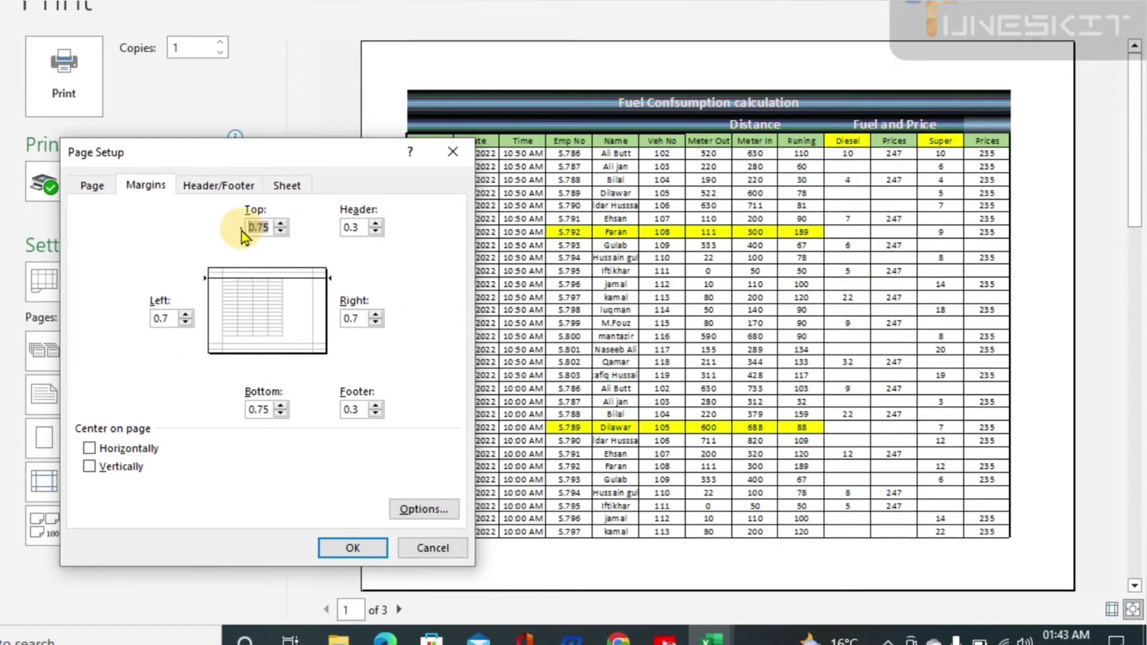
text(1)
double_click(172, 318)
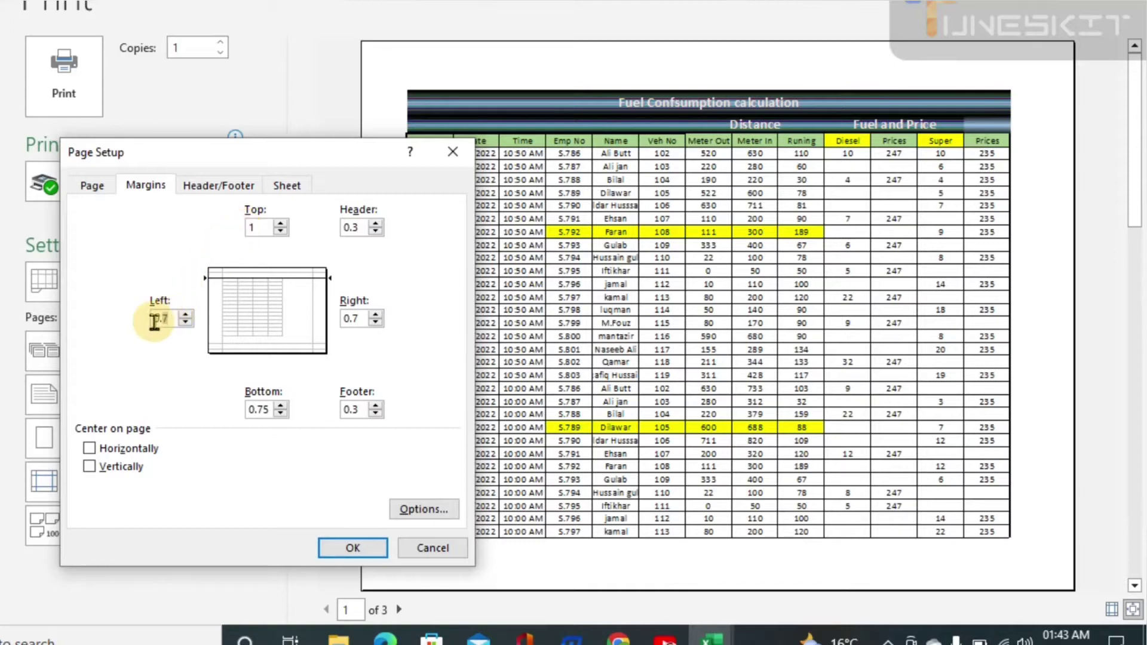
text(1)
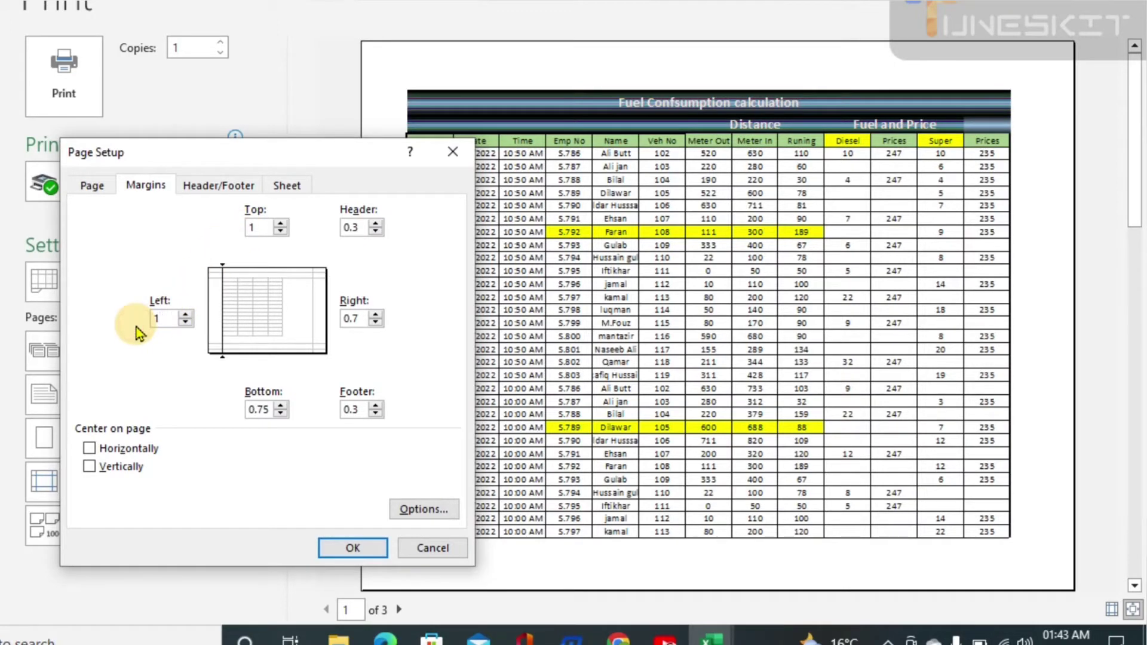
double_click(353, 318)
text(1)
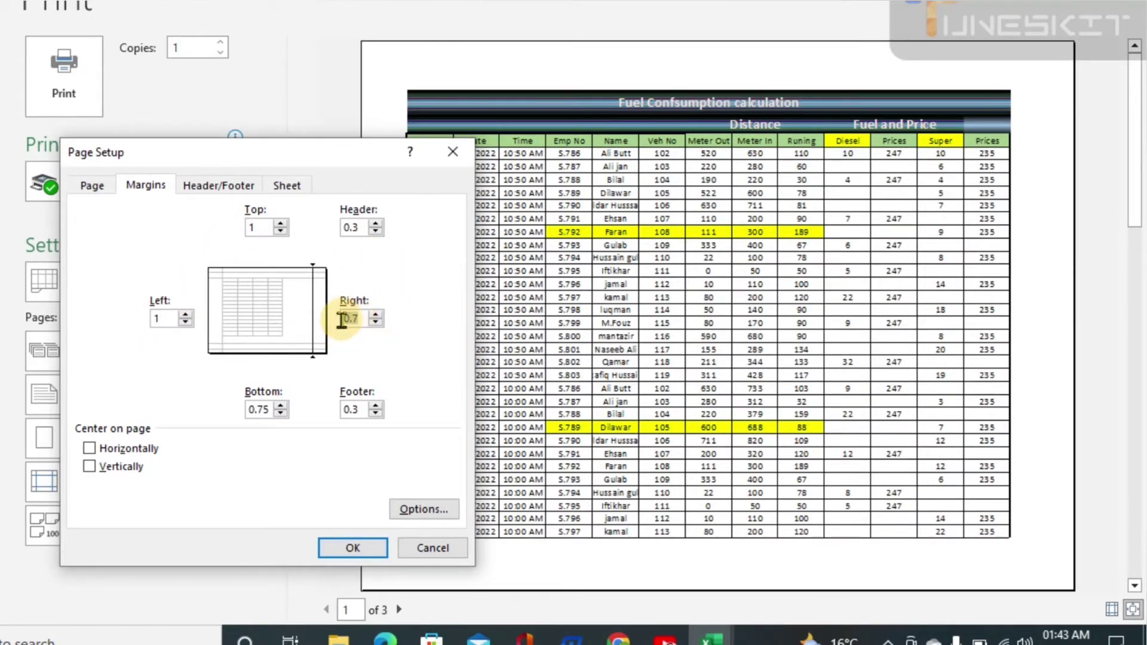
double_click(258, 409)
text(1)
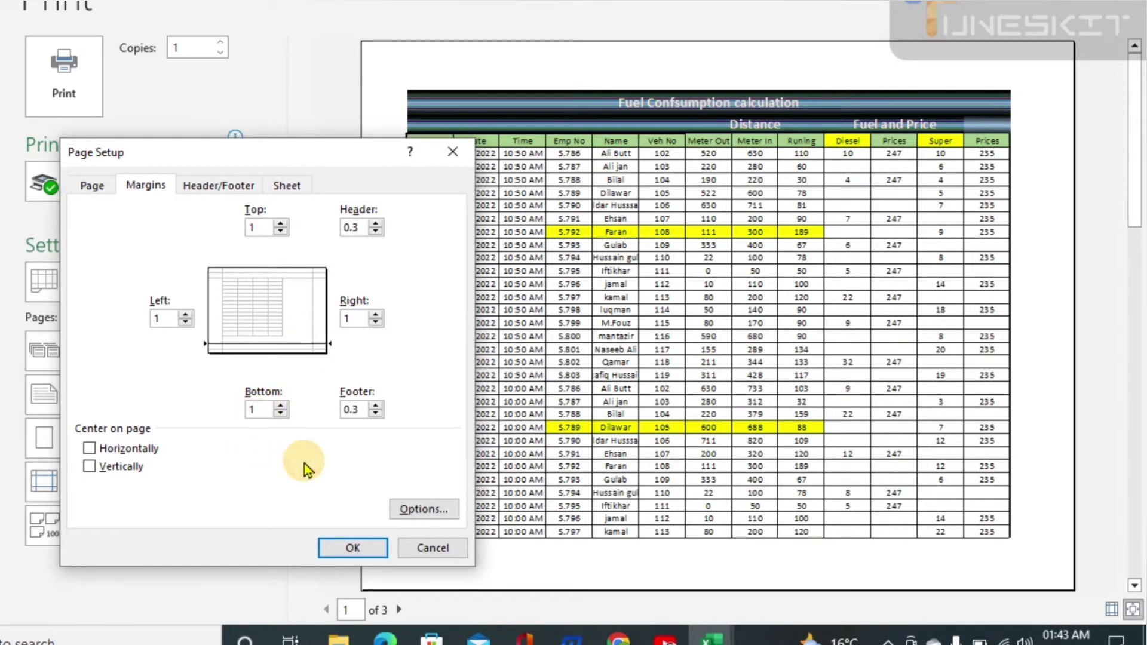
Step: Apply the page margins and set the print scaling to 95% of normal size, checking the pages in the preview
click(350, 550)
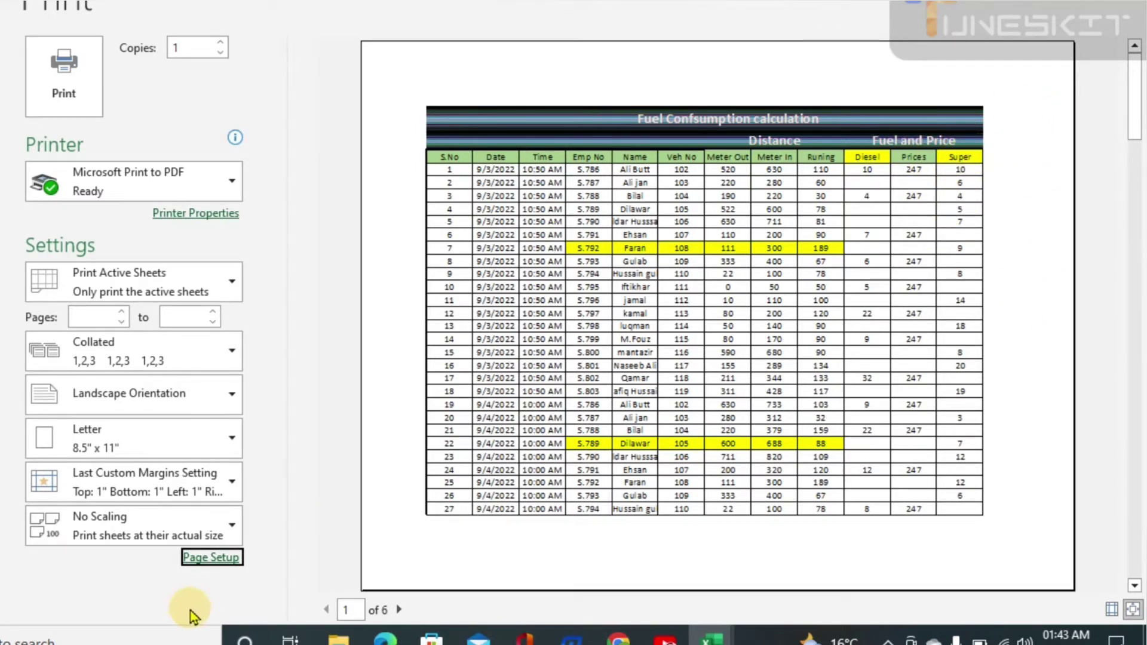
click(209, 568)
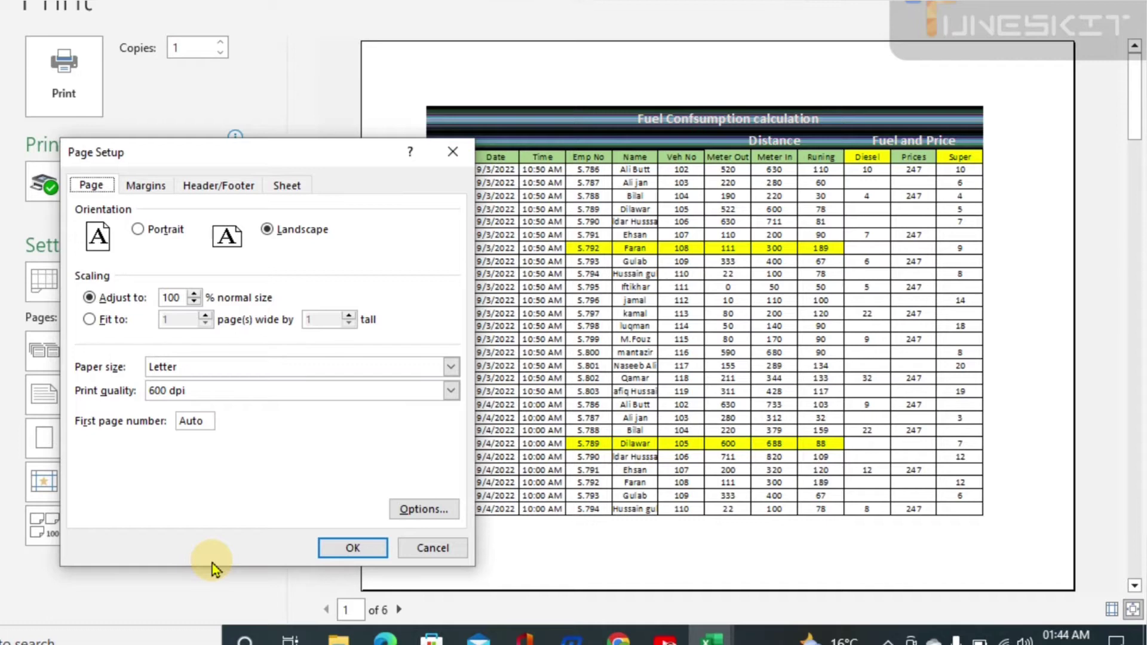
click(195, 304)
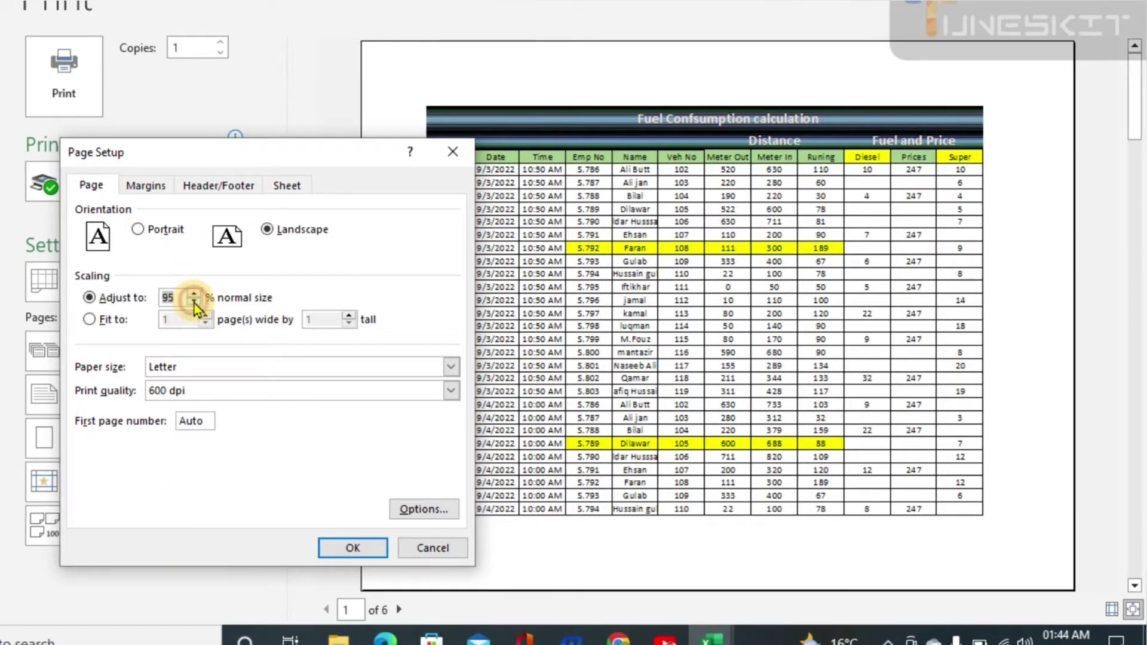
click(353, 547)
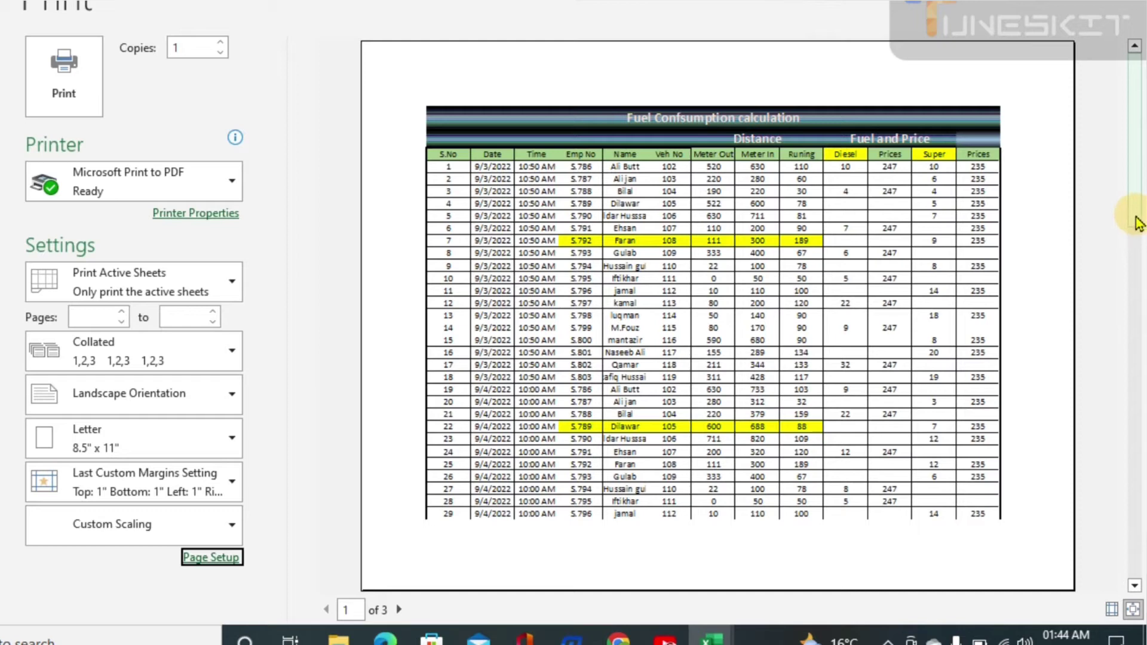
drag(1134, 218, 1133, 244)
click(1133, 238)
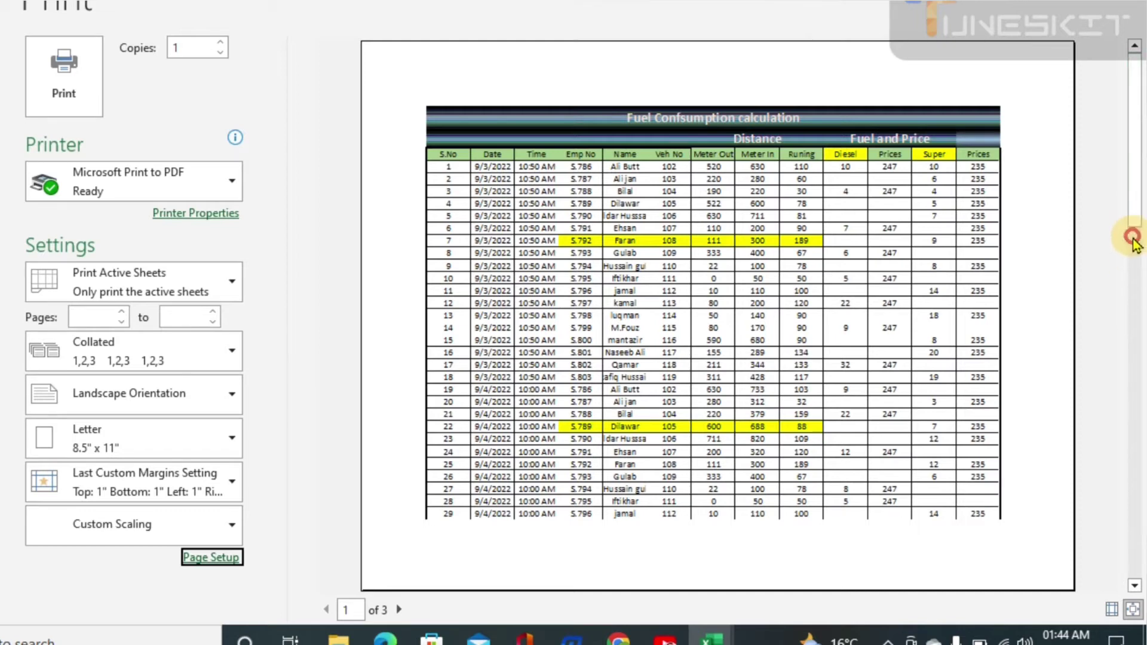
click(1133, 584)
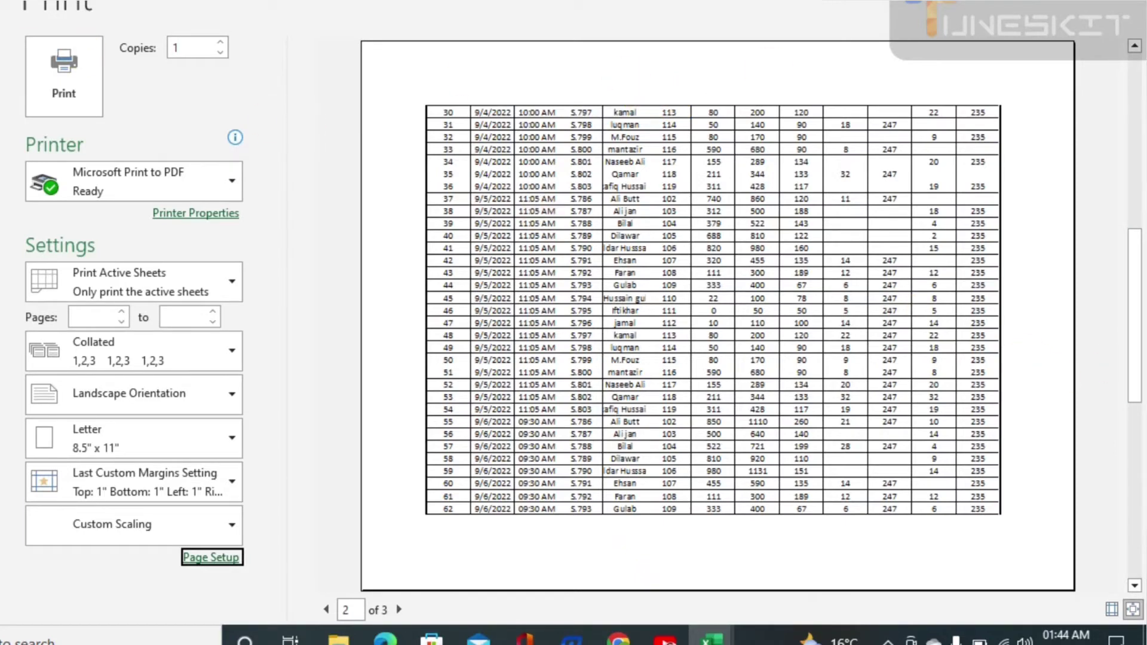
Step: Set the printed footer to "Page 1" in the page setup and preview the printout
click(103, 16)
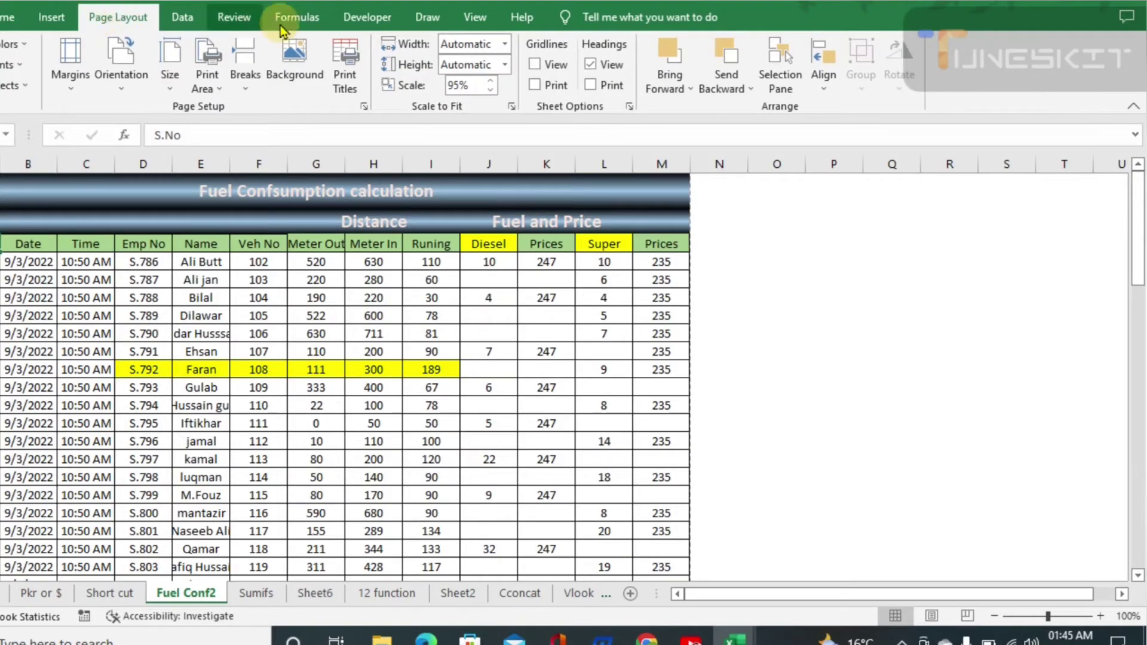
click(343, 77)
click(432, 91)
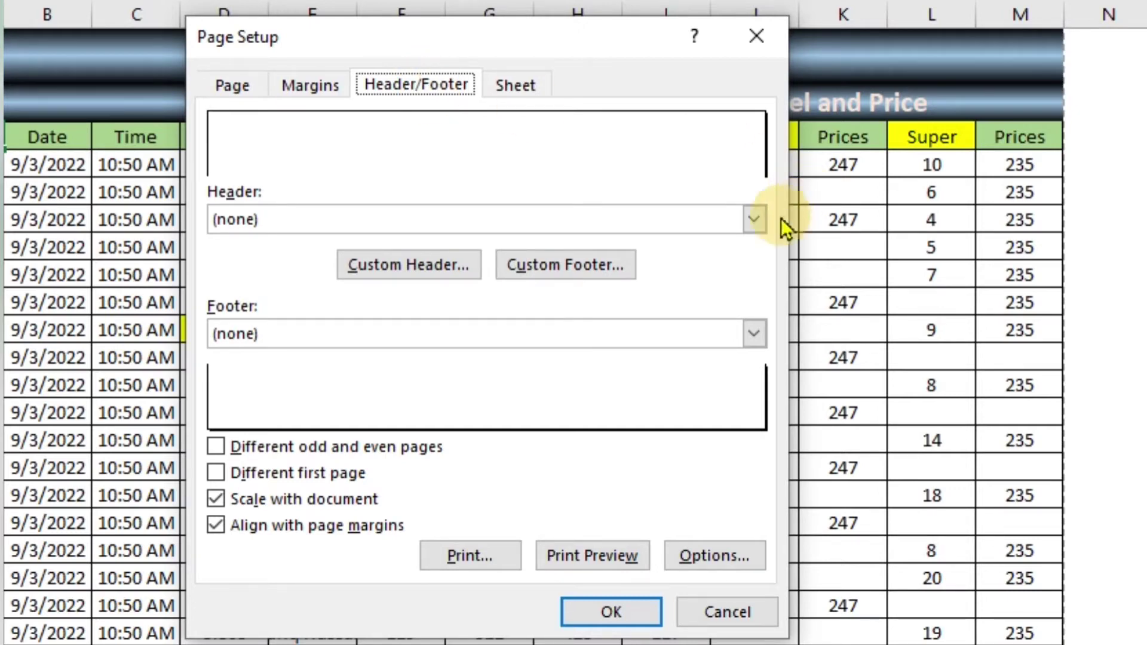
click(753, 215)
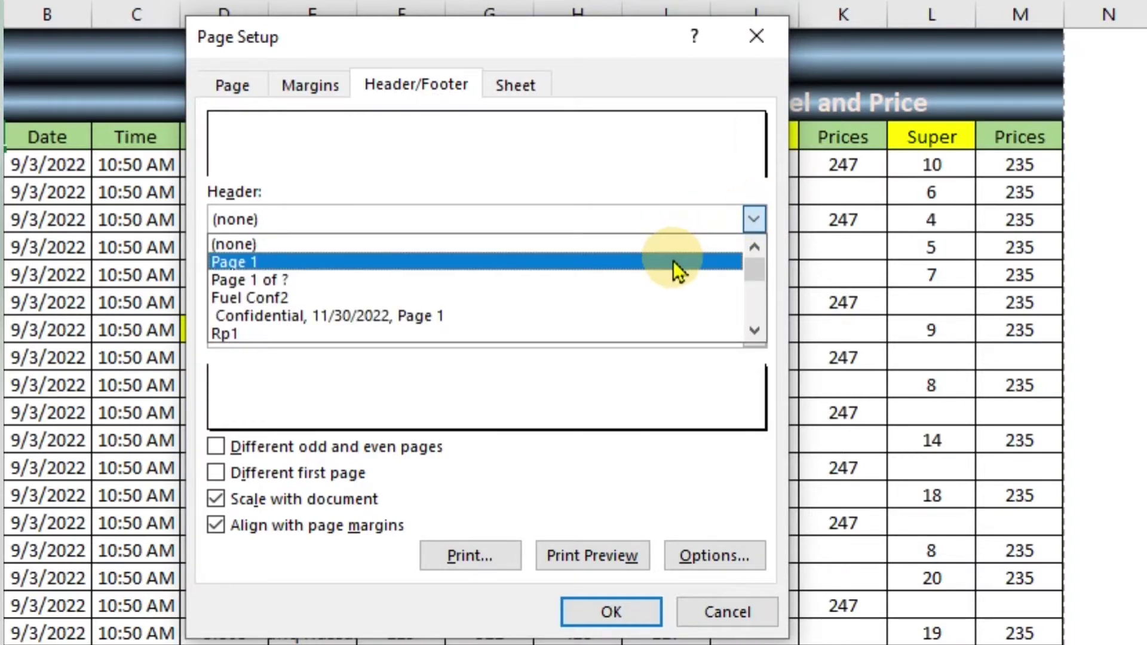
click(754, 210)
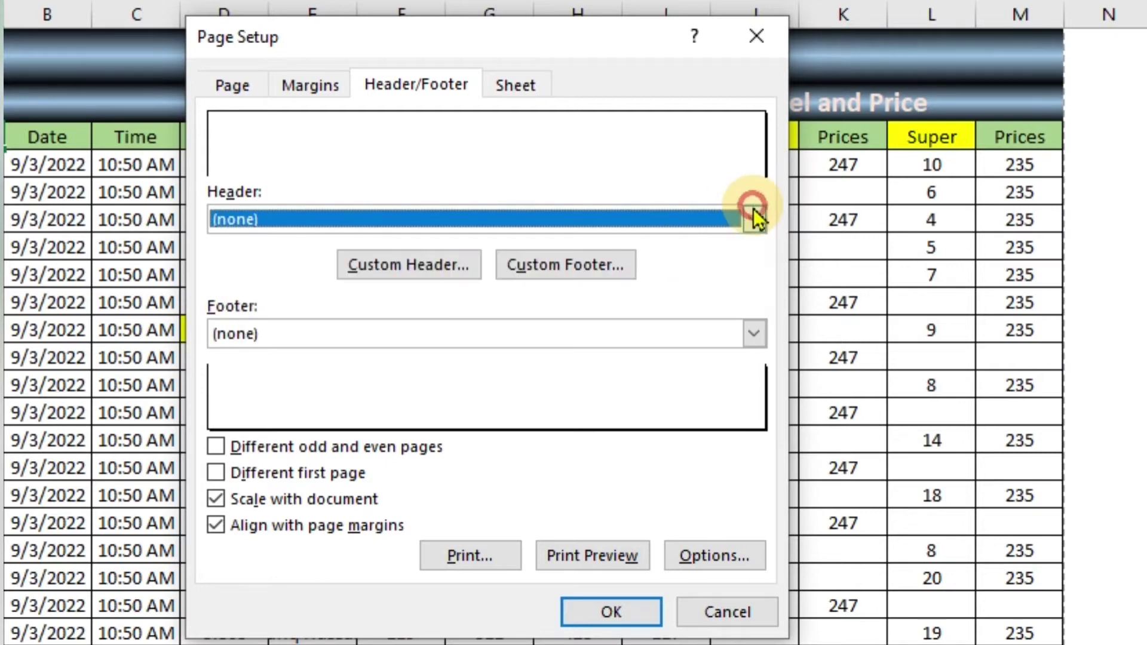
click(754, 335)
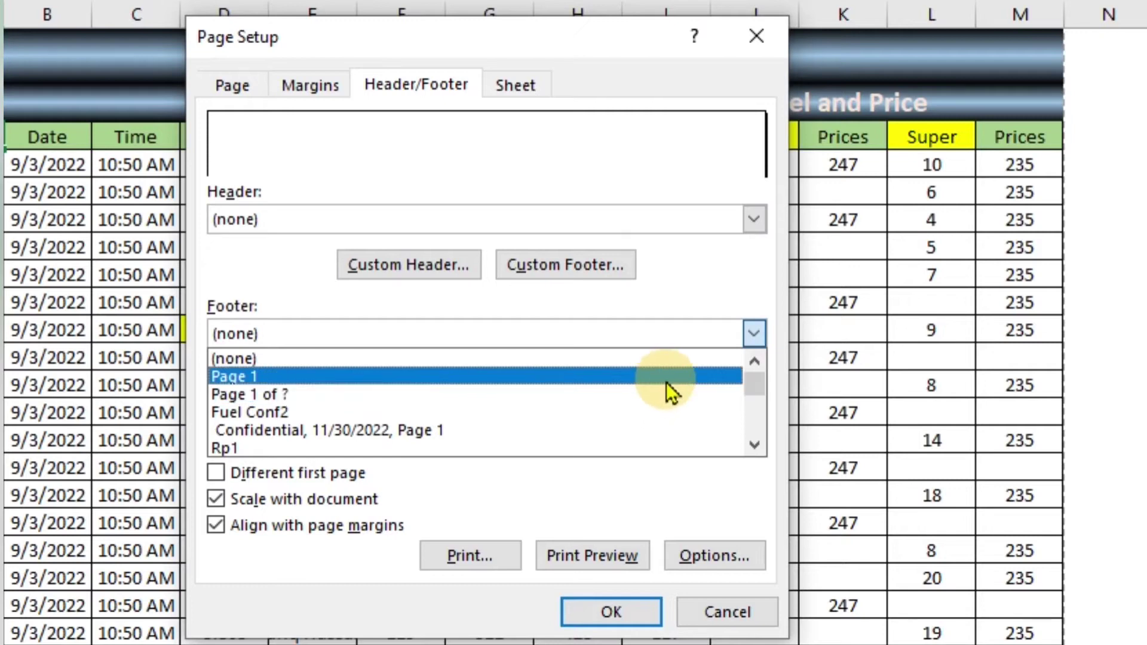
click(667, 378)
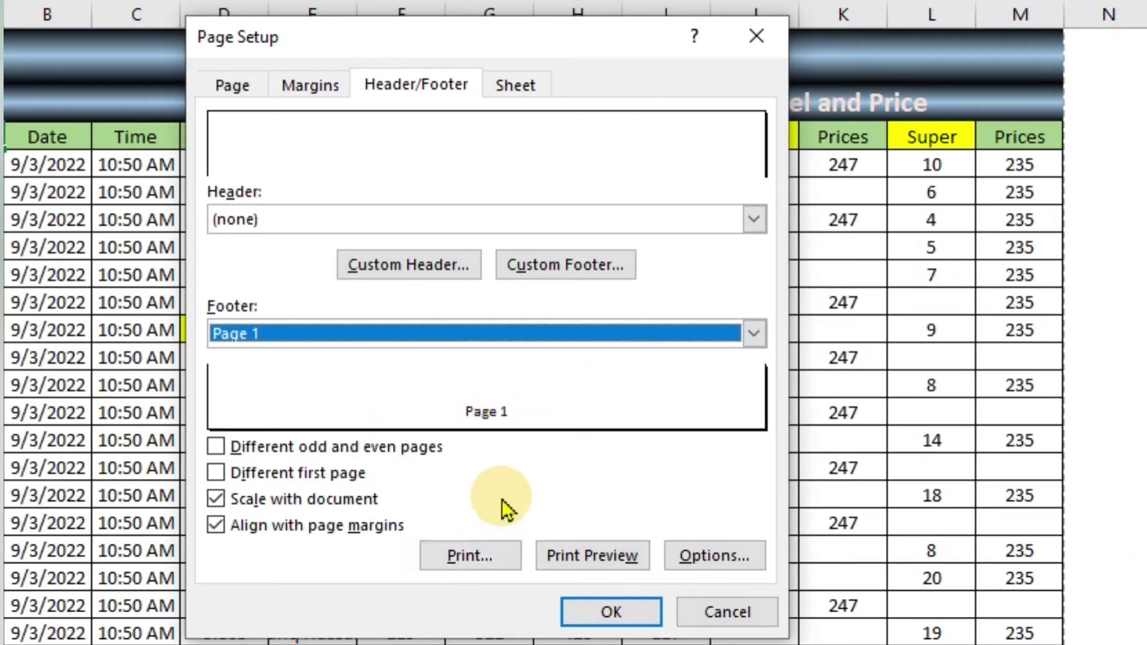
click(625, 562)
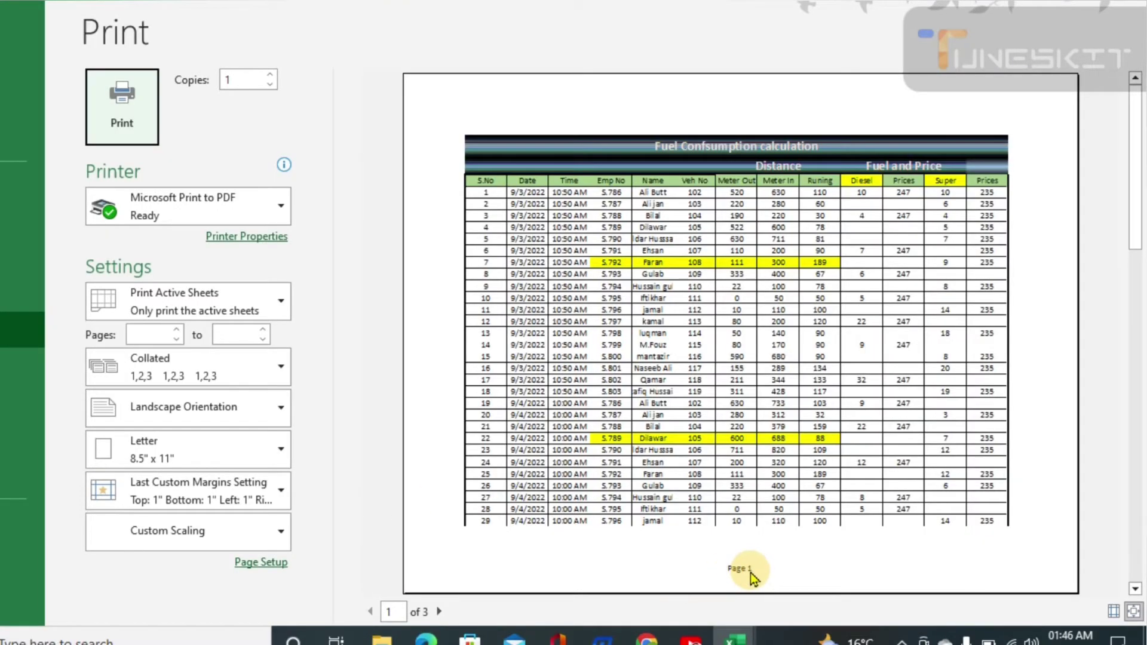
key(Escape)
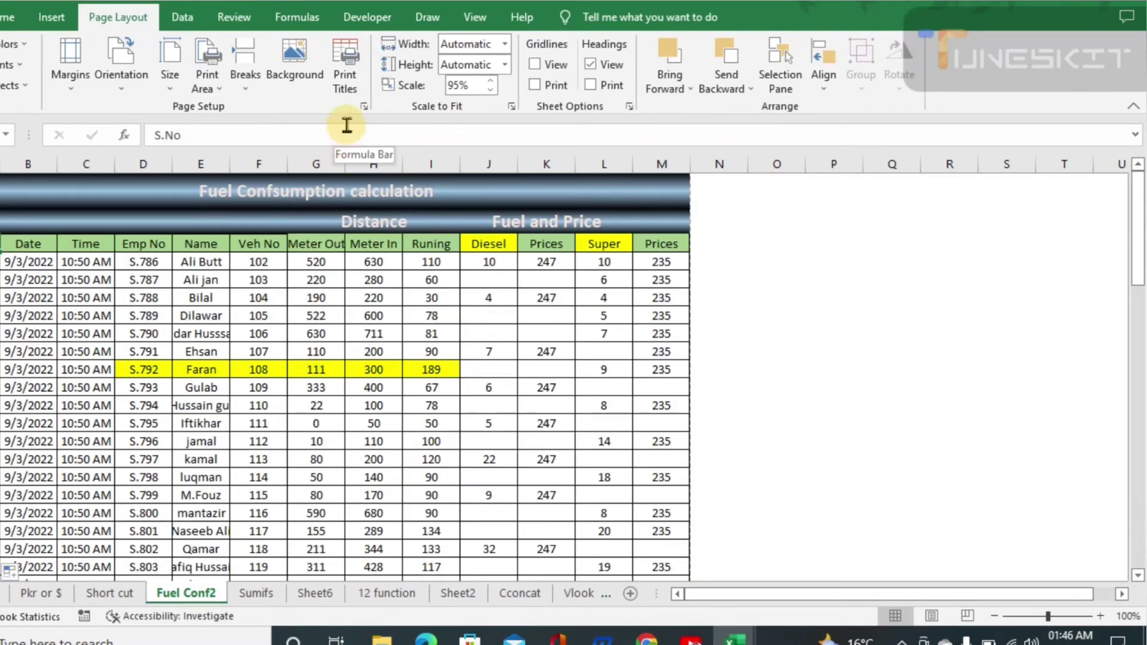
Step: Set row 4 ($4:$4) as the title row repeated on every printed page and preview the second page
click(344, 65)
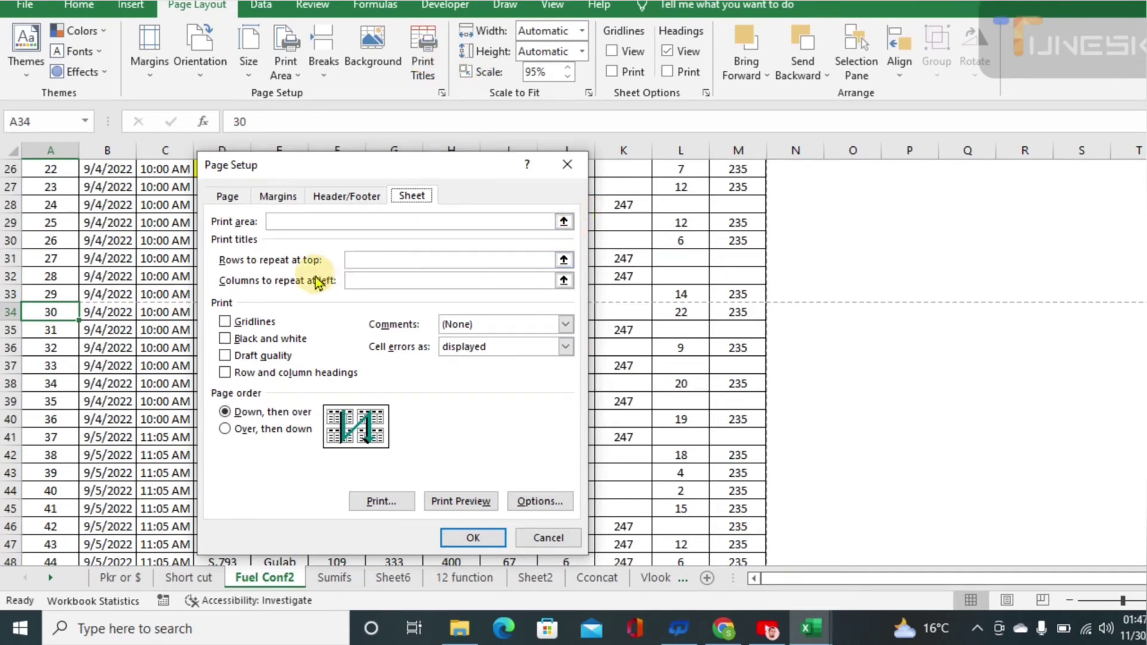
click(564, 261)
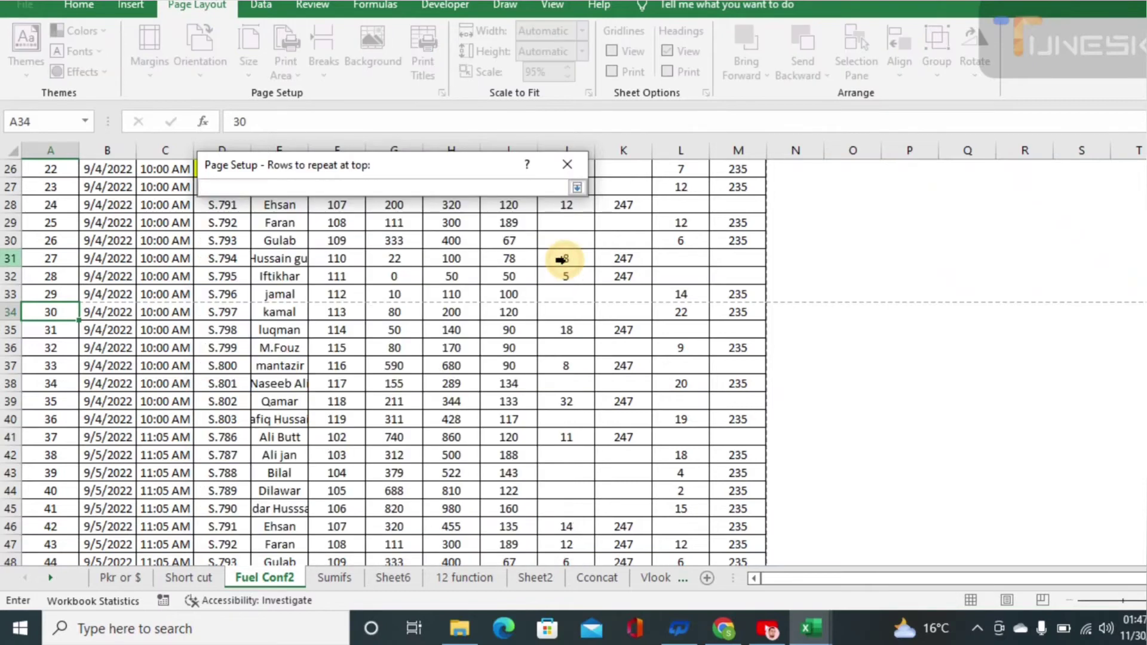
drag(1146, 317, 1146, 179)
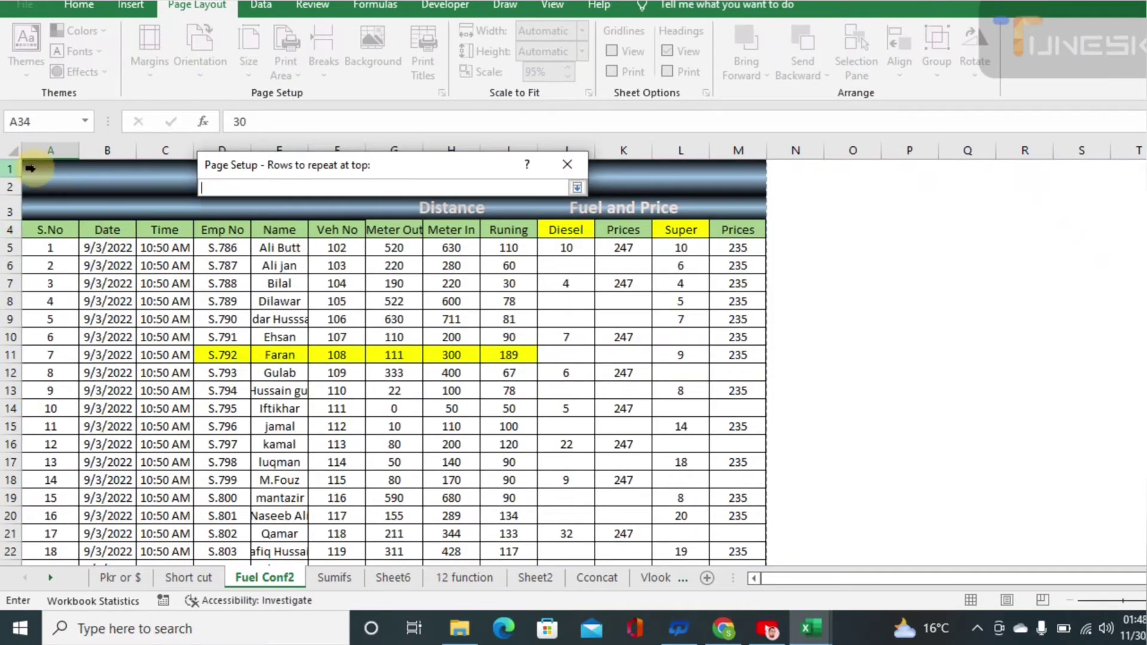
drag(34, 172, 41, 222)
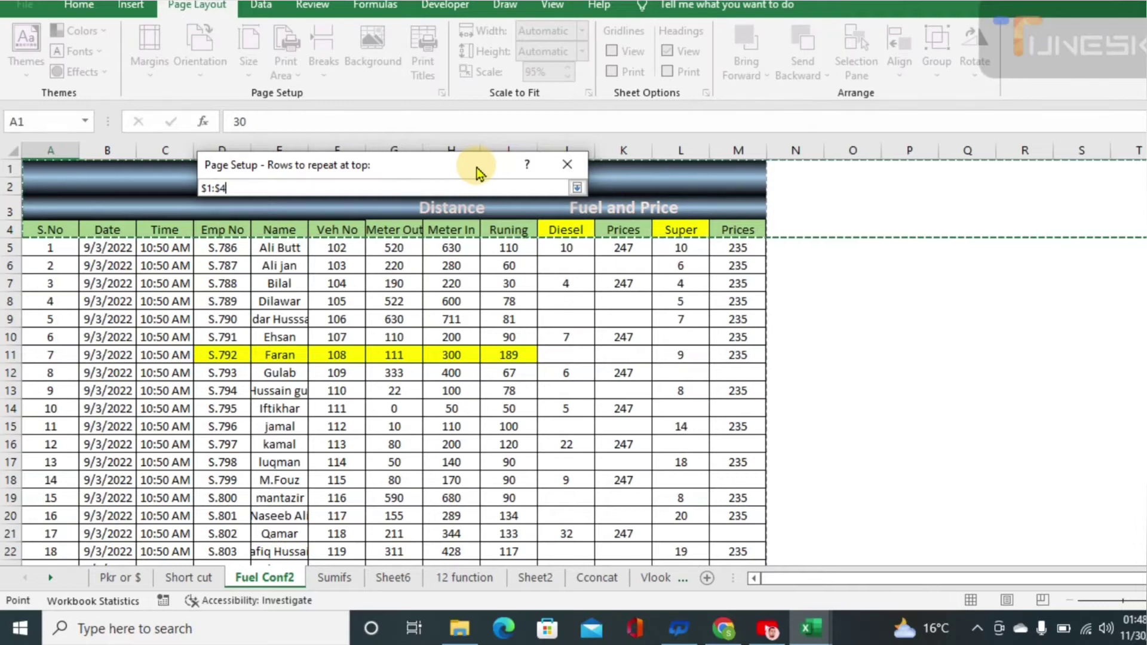
drag(478, 169, 1000, 304)
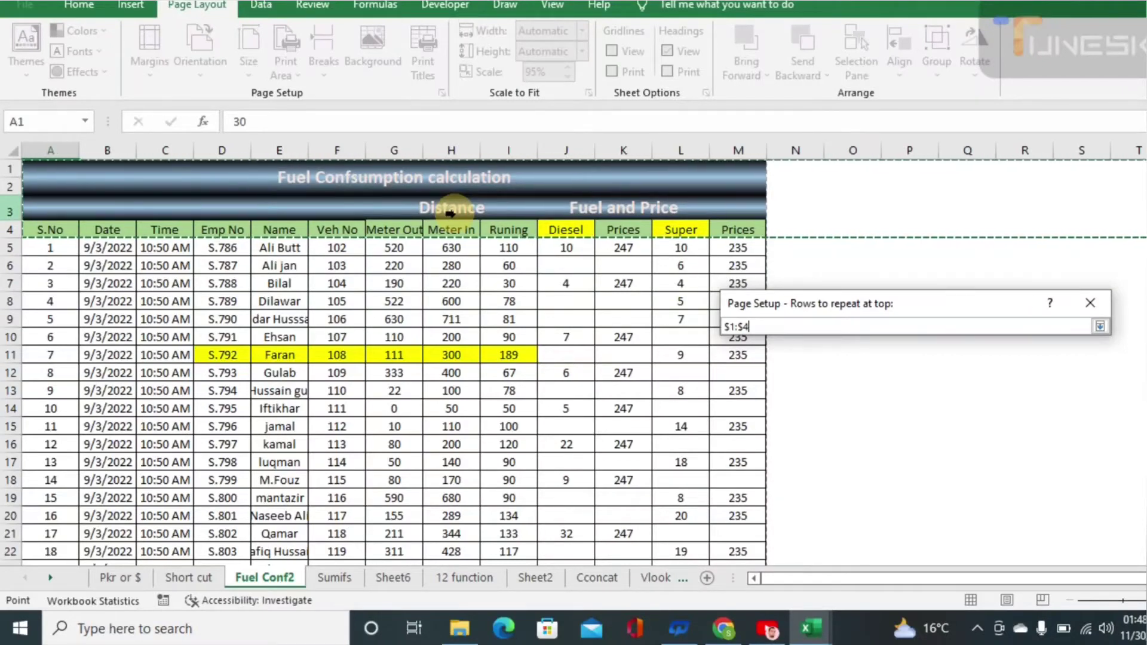
click(18, 234)
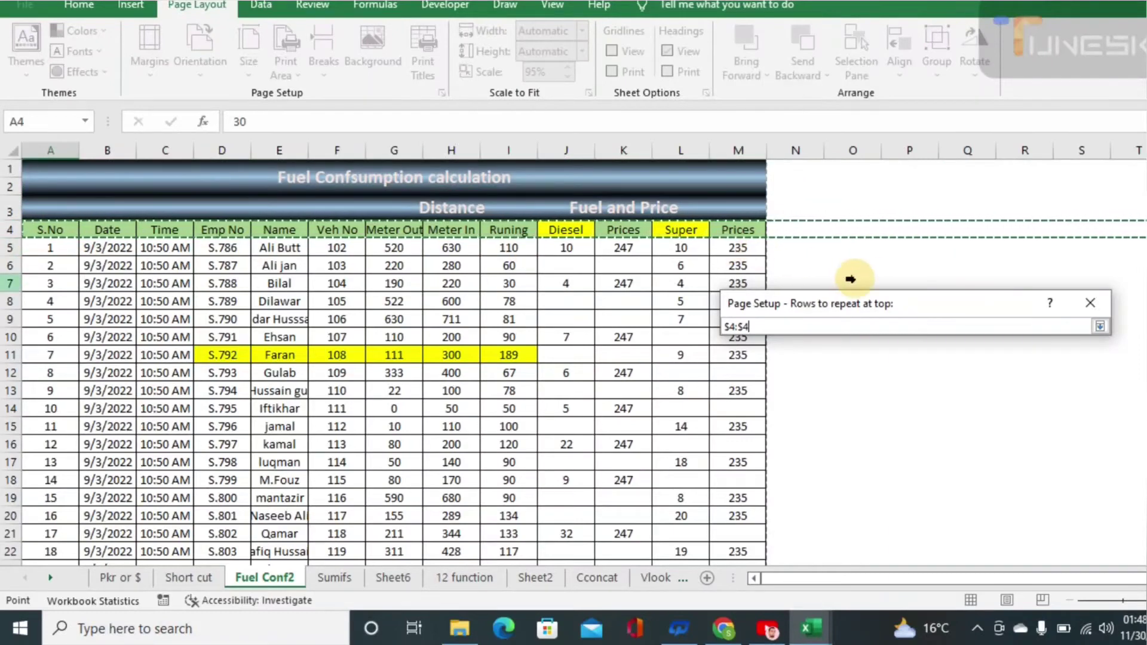
click(1004, 315)
click(1100, 326)
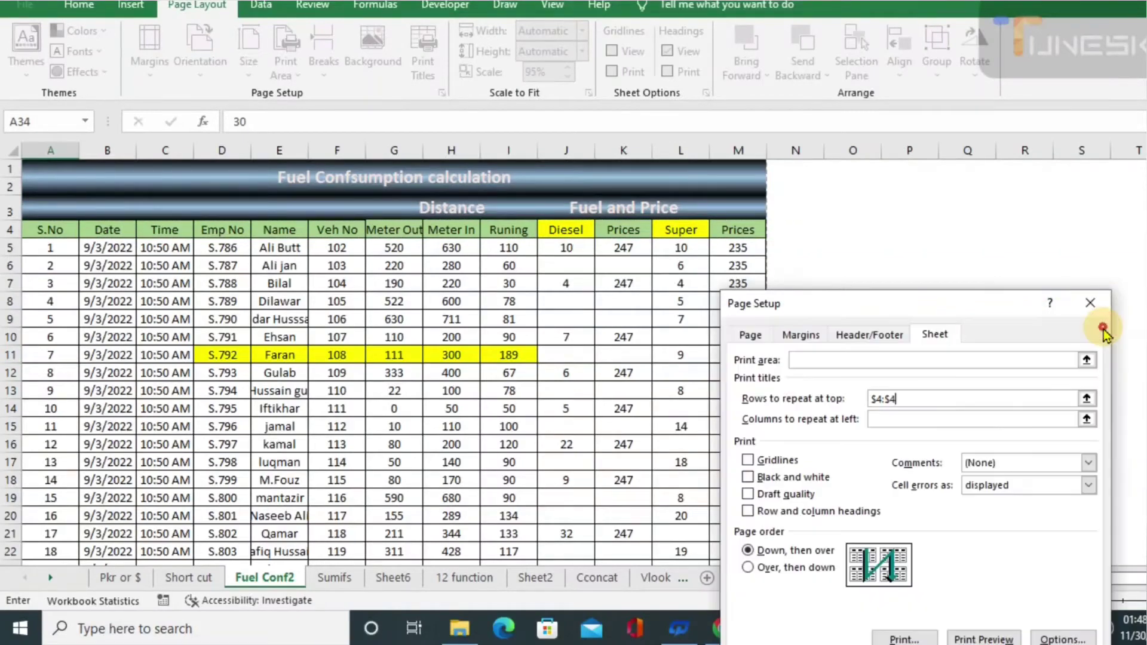
click(954, 578)
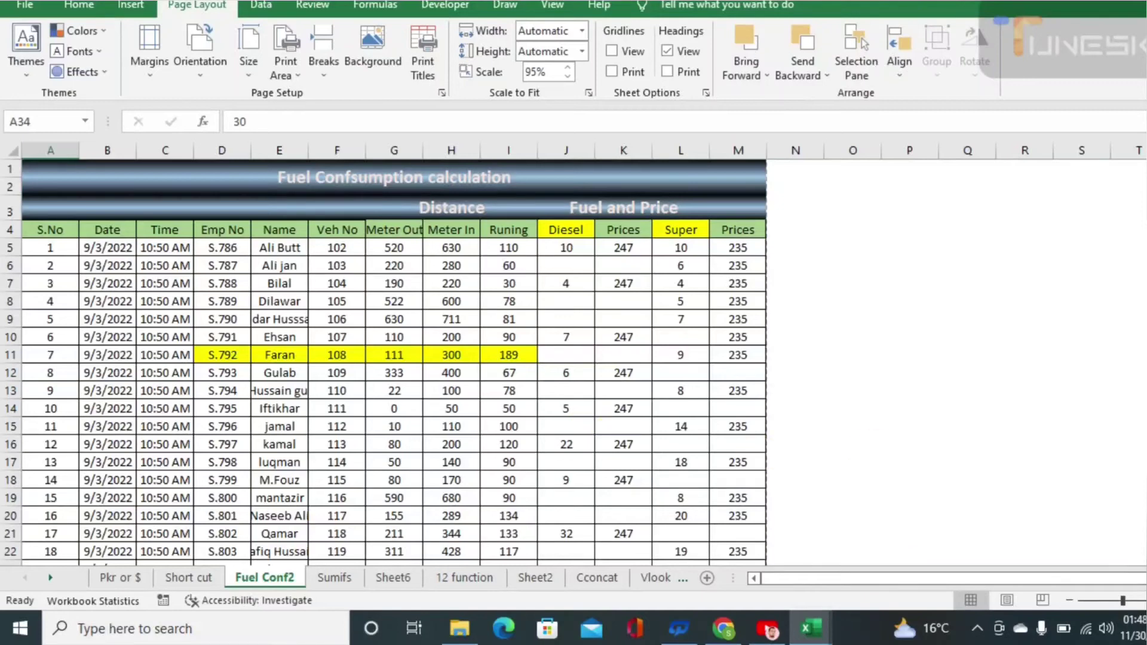
key(ctrl+p)
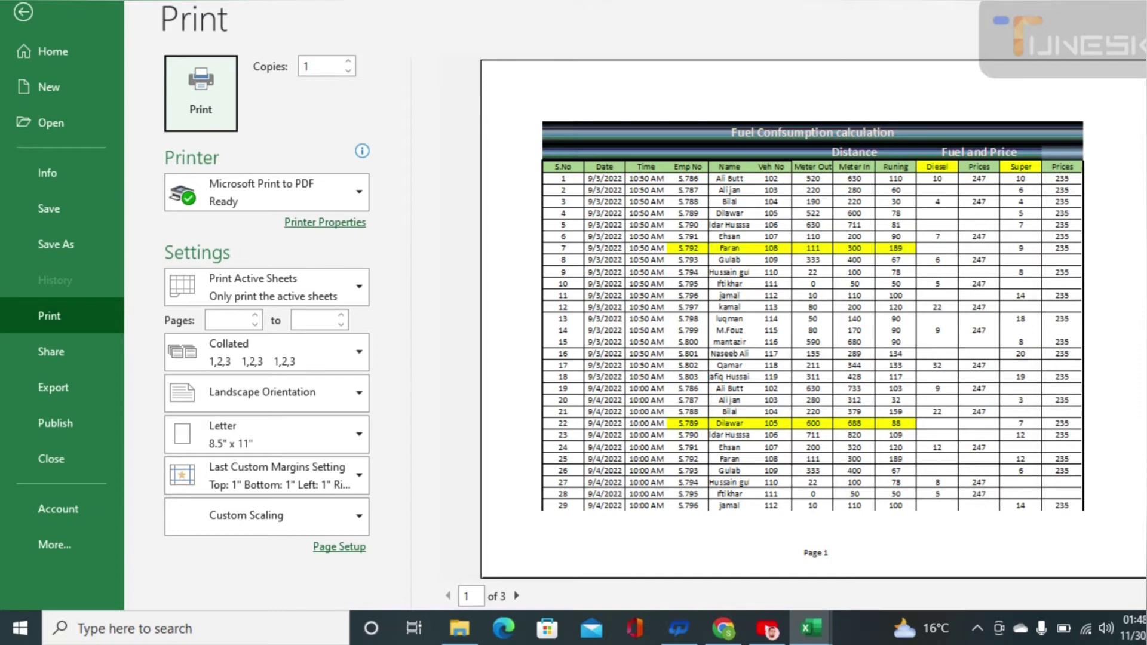
scroll(812, 317, down, 1)
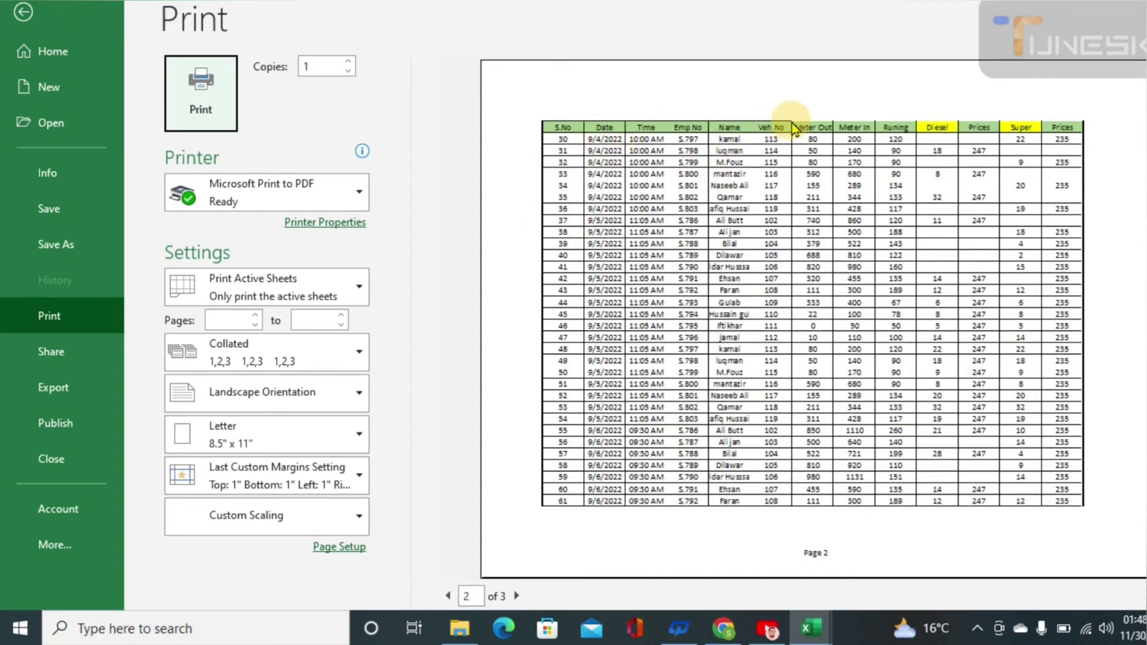
key(Escape)
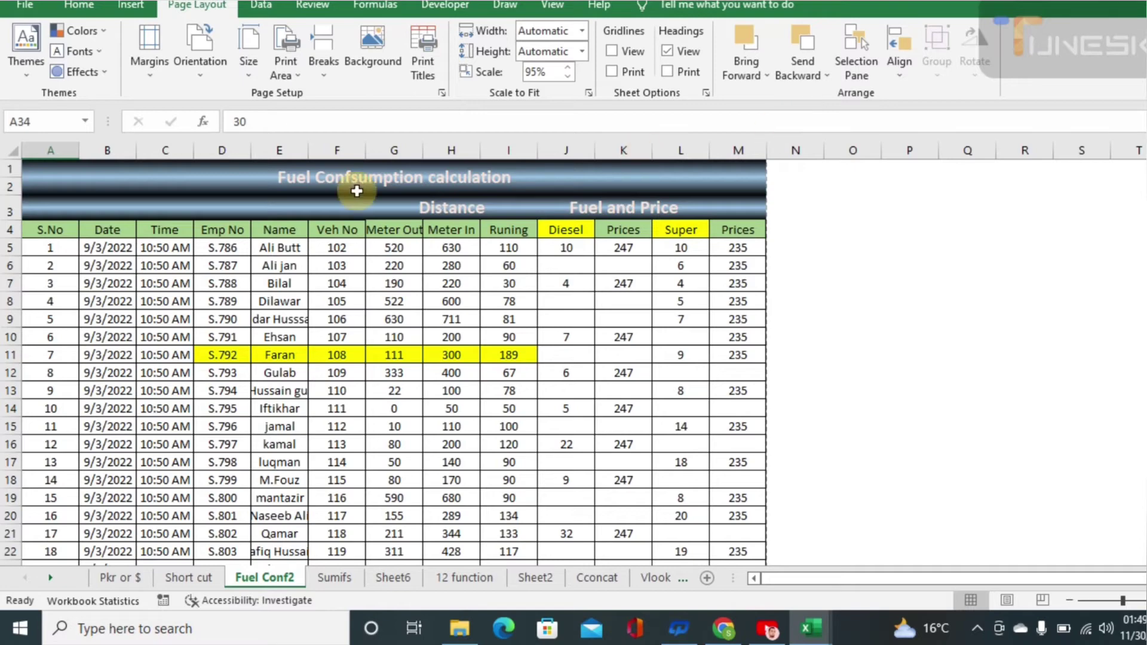
Step: Set rows 1 to 4 ($1:$4) as the title rows repeated on every printed page and preview the pages
click(424, 74)
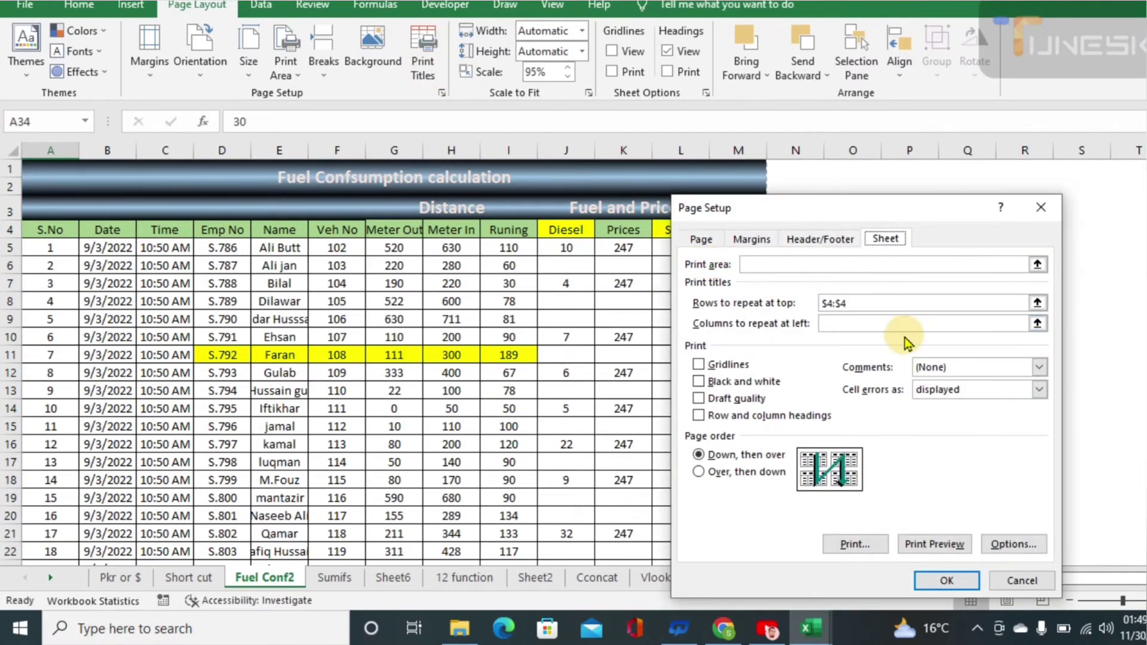
click(1038, 303)
click(1037, 304)
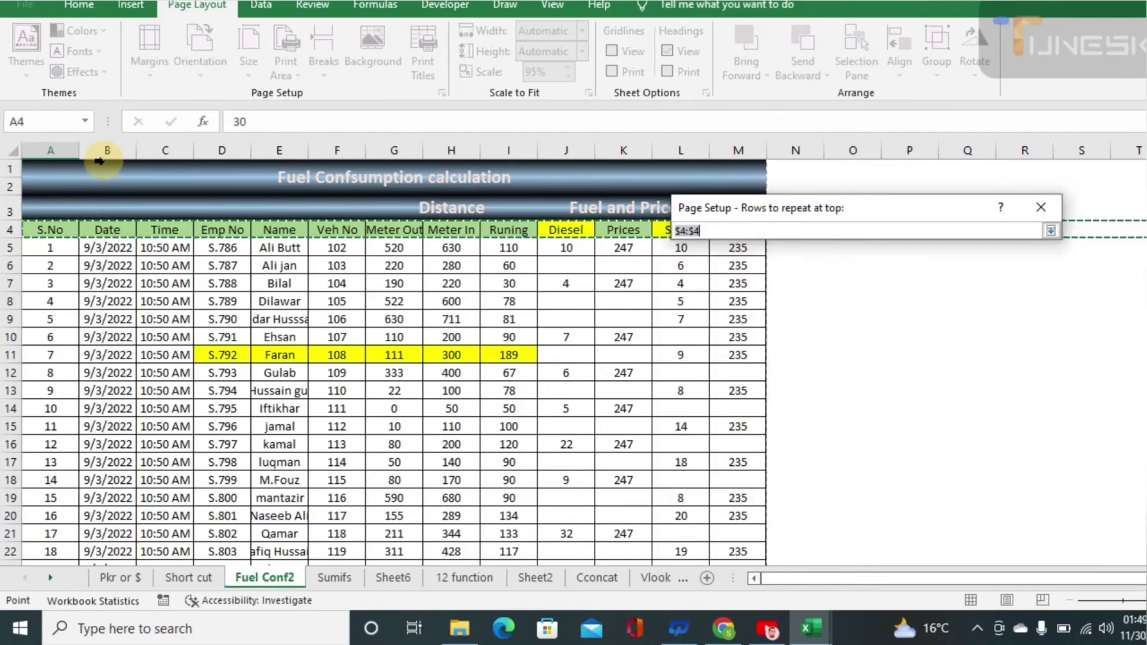
drag(7, 171, 7, 229)
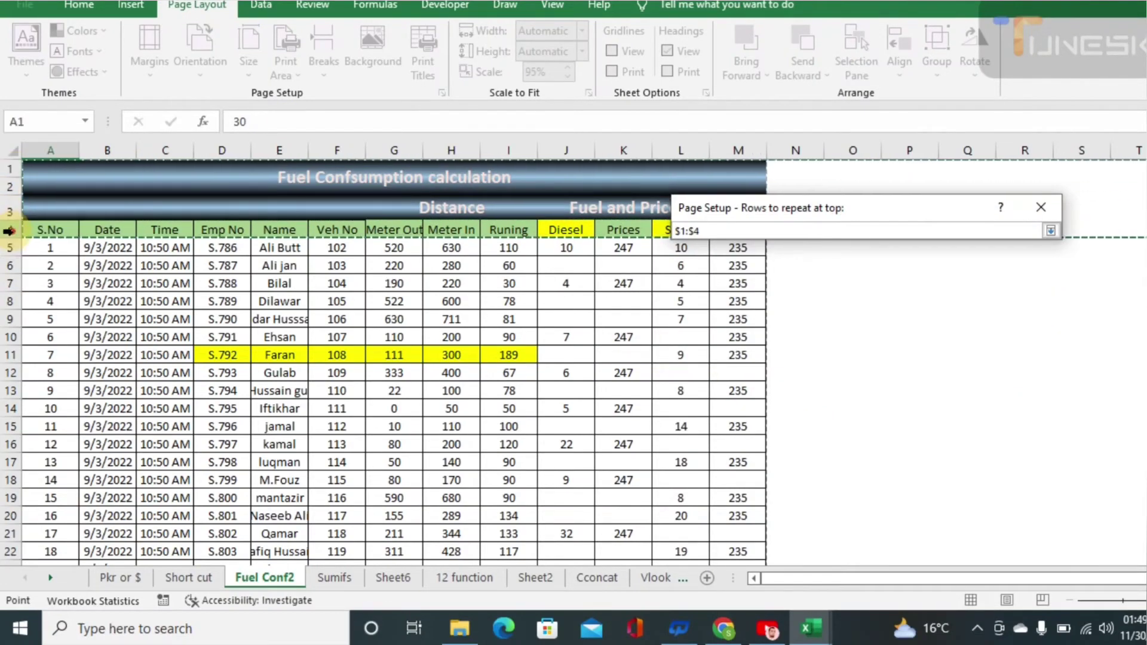
click(1050, 230)
click(944, 579)
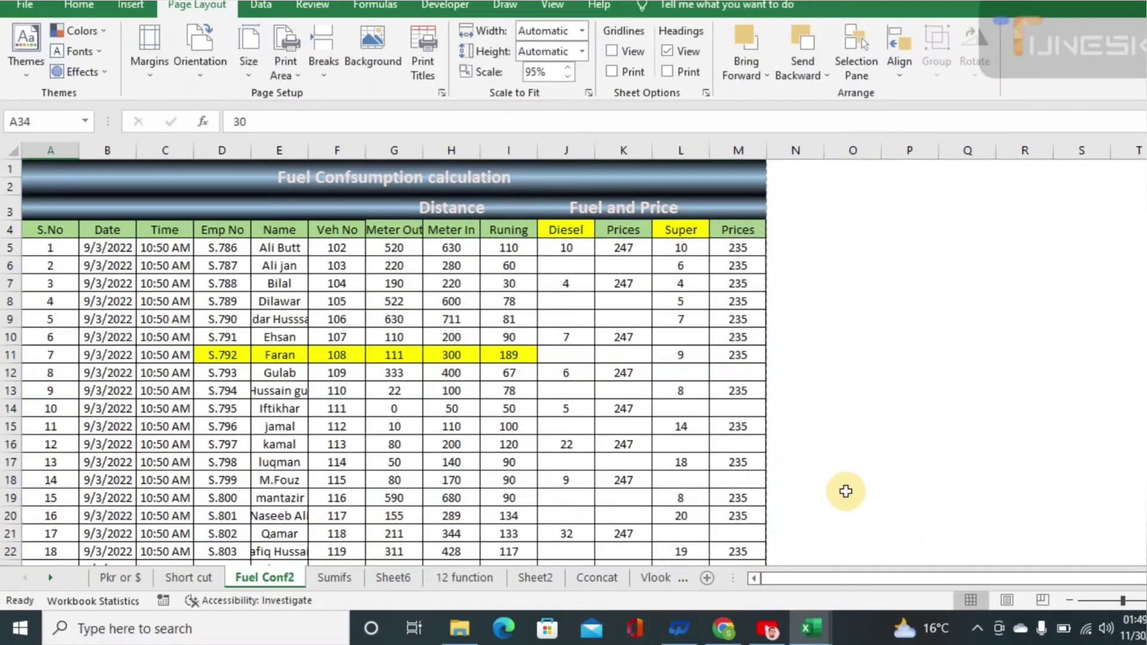
key(ctrl+p)
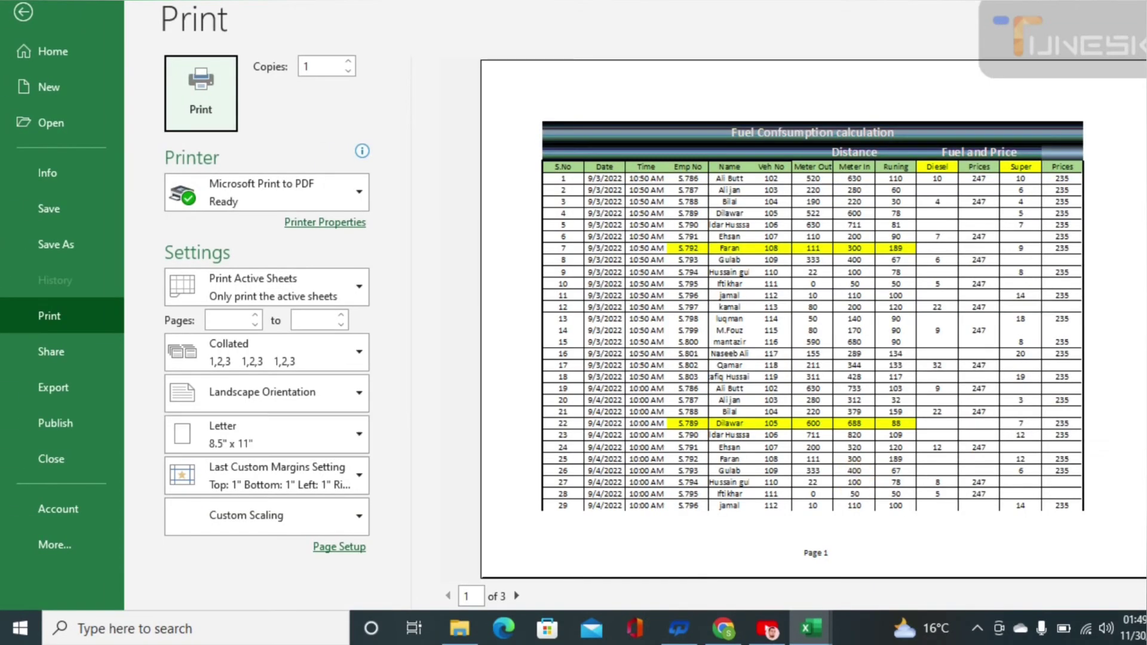
scroll(812, 319, down, 1)
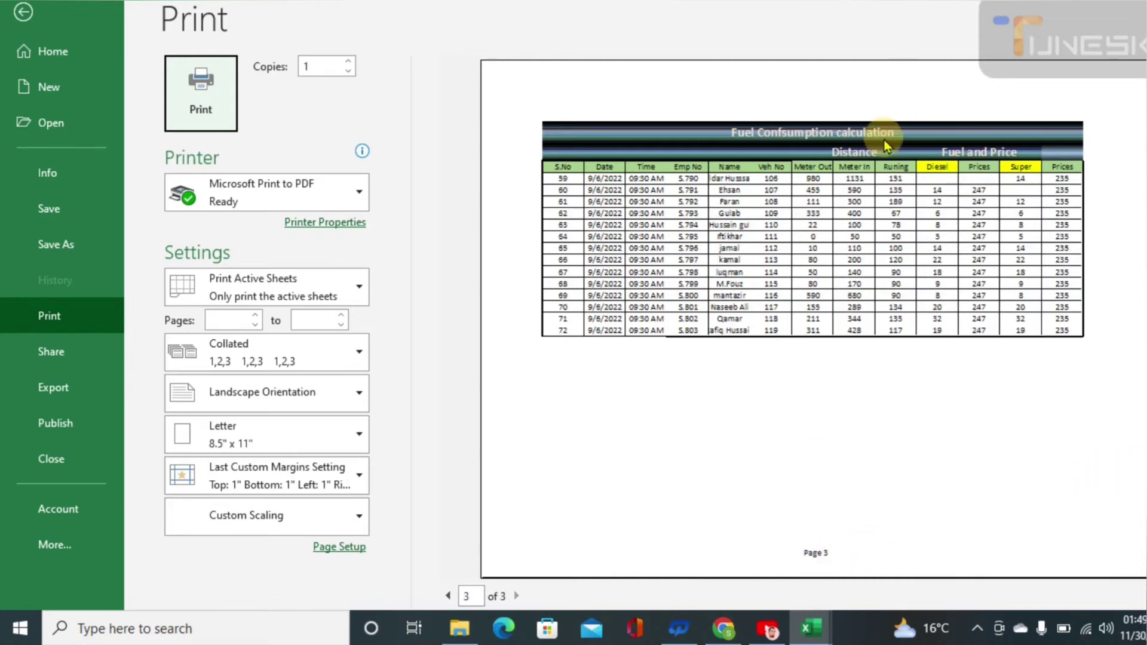
key(Escape)
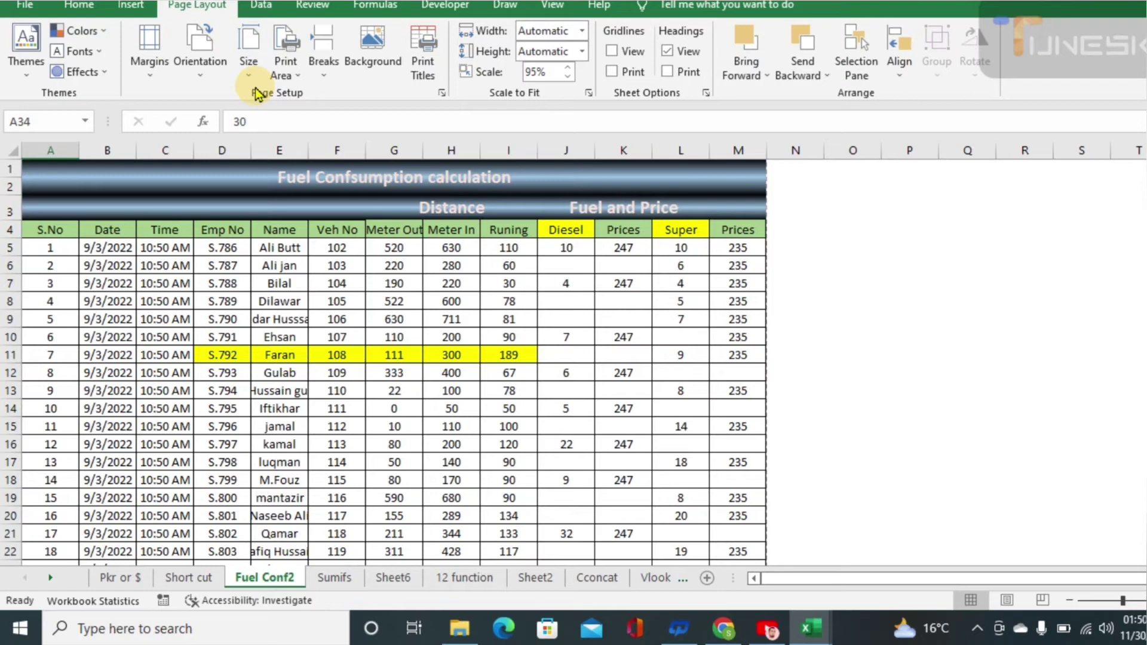
Step: Set the paper size to Legal in the page setup and check the print preview
key(ctrl+p)
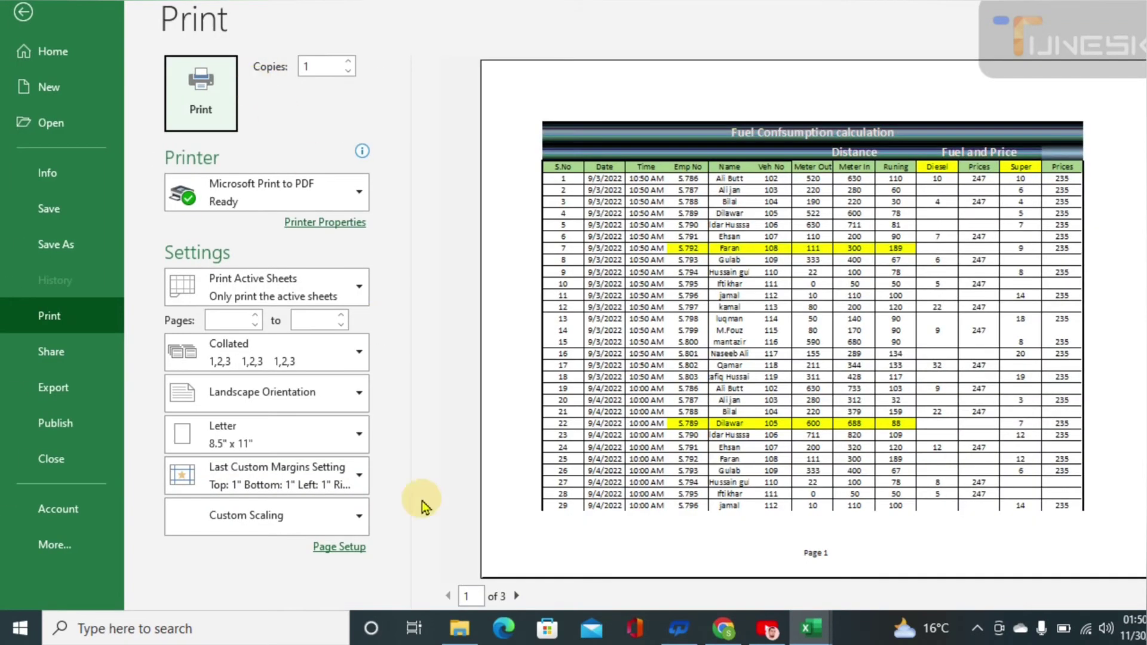
click(339, 547)
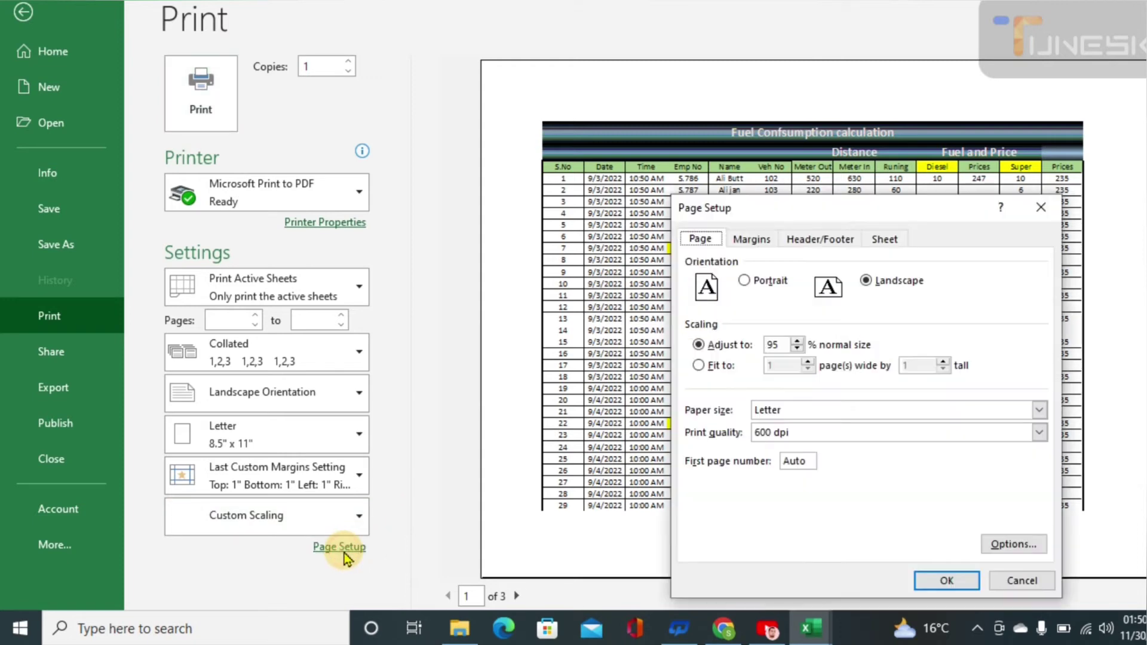
click(1040, 410)
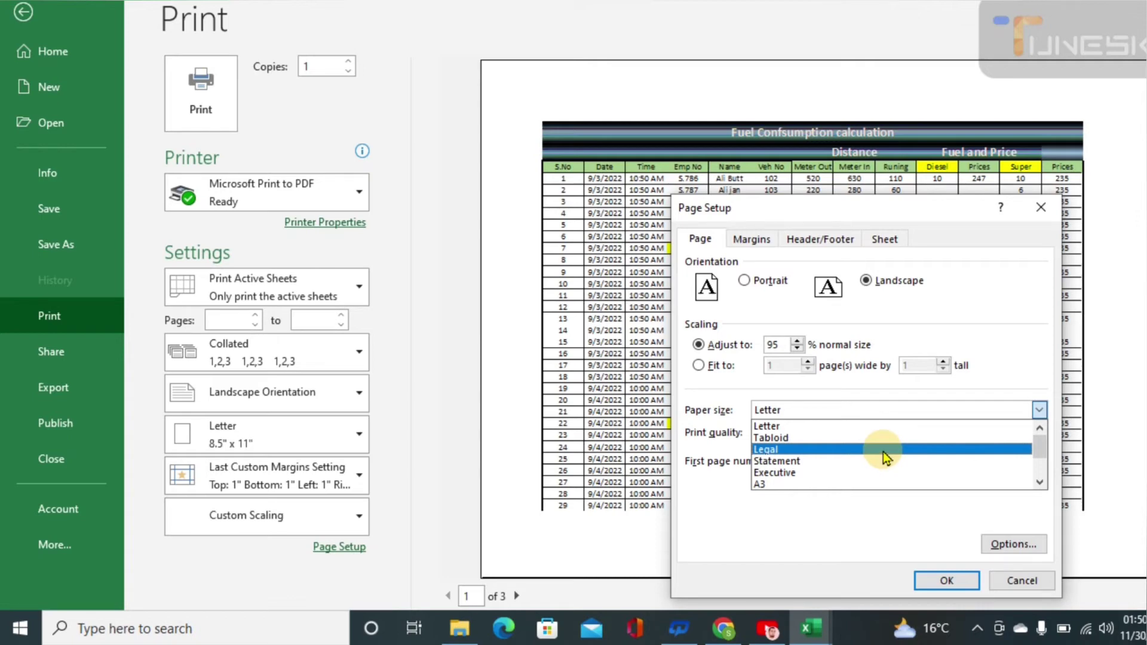
click(883, 451)
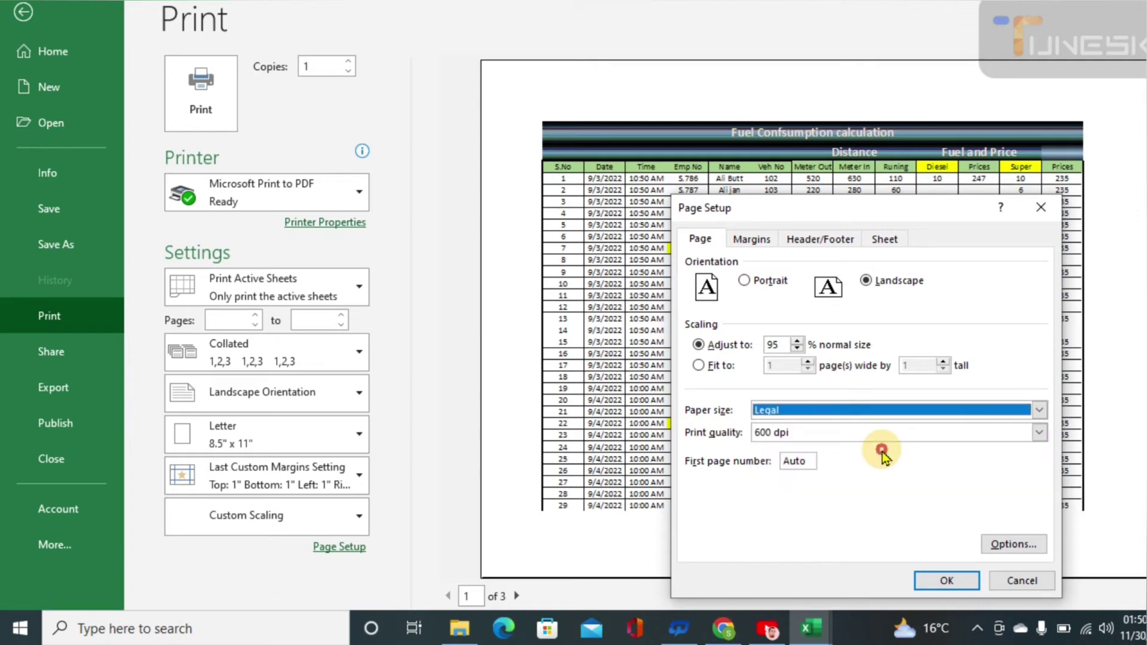
click(948, 581)
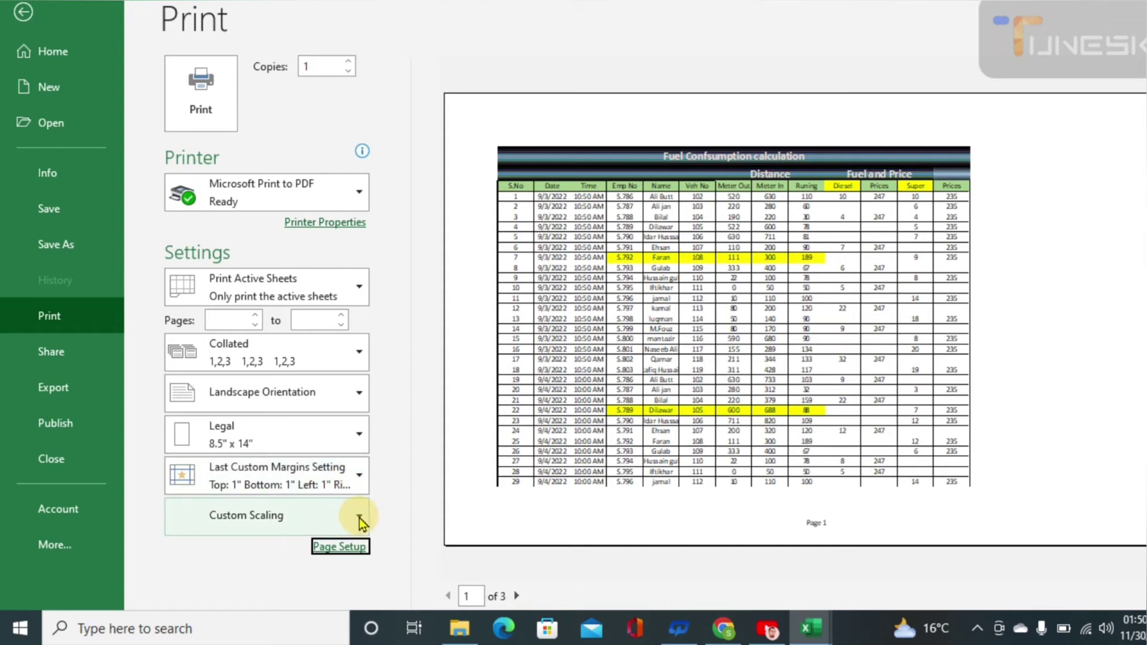
Step: Increase the print scaling in stages to 105%, 110%, 120% and finally 125% of normal size, checking the preview after each change
click(351, 548)
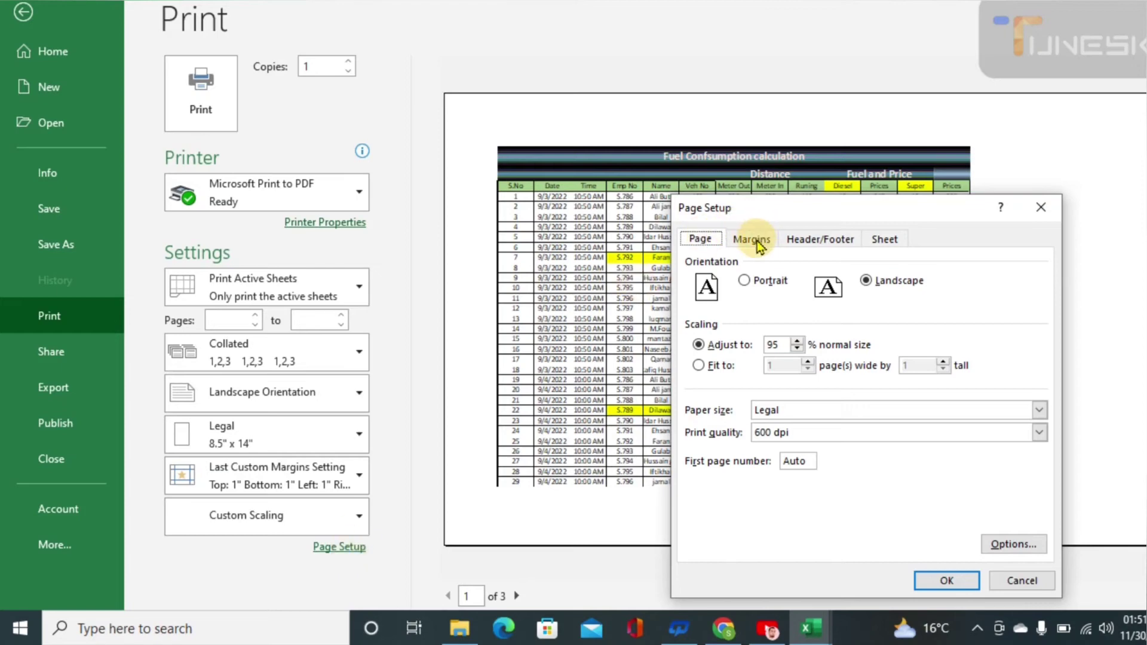
click(798, 342)
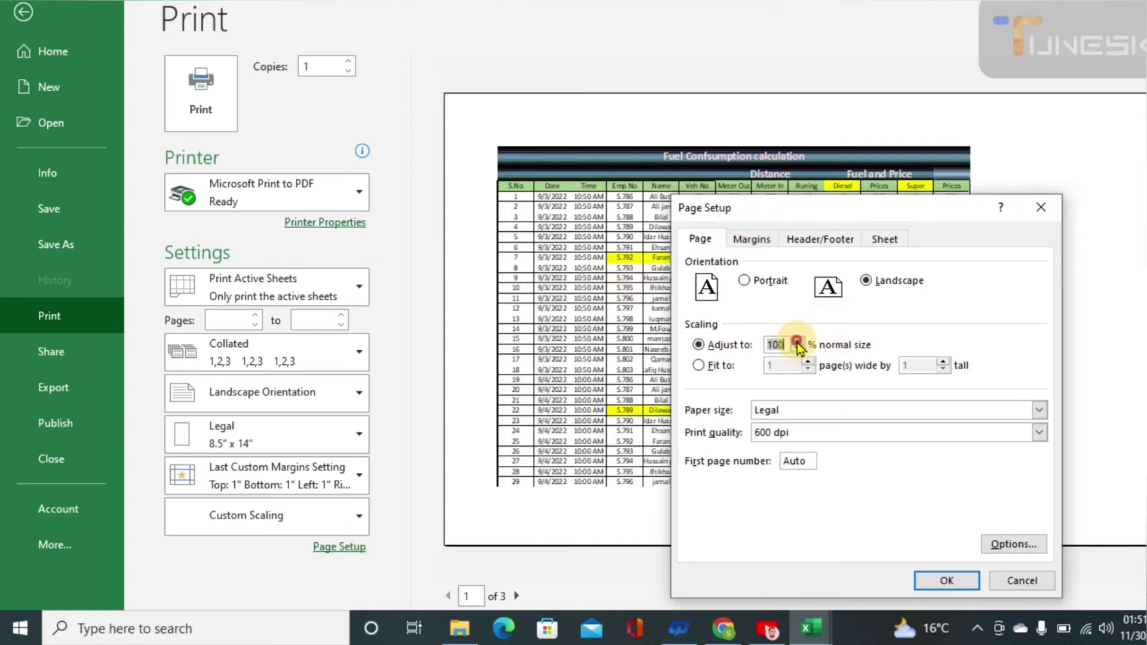
click(947, 579)
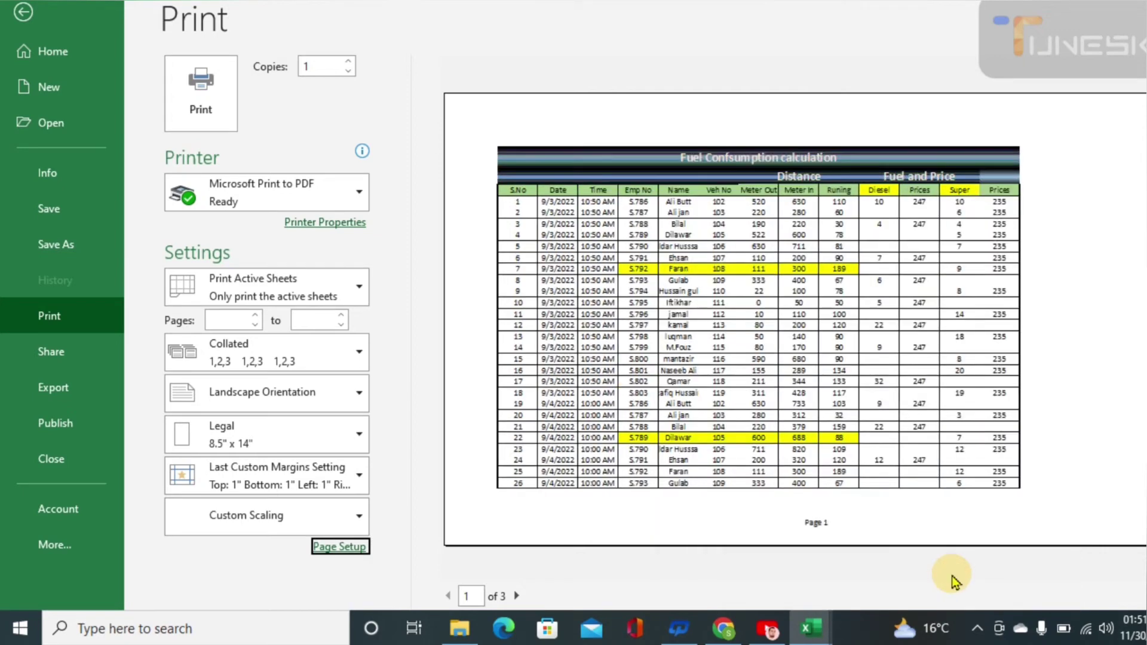
click(356, 548)
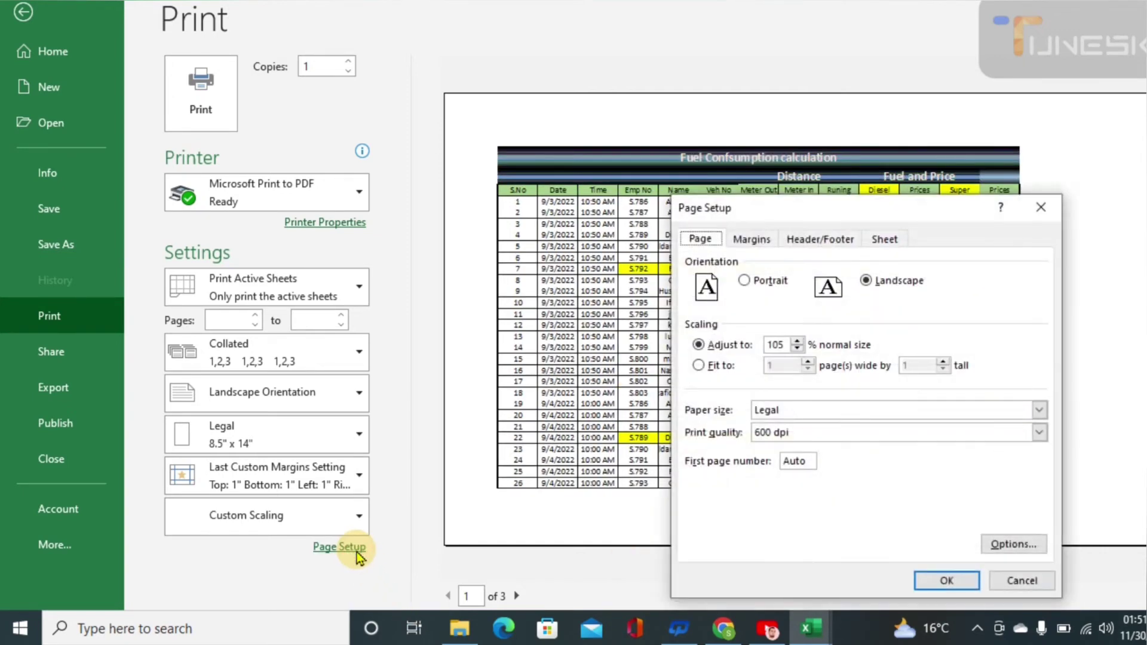
click(797, 341)
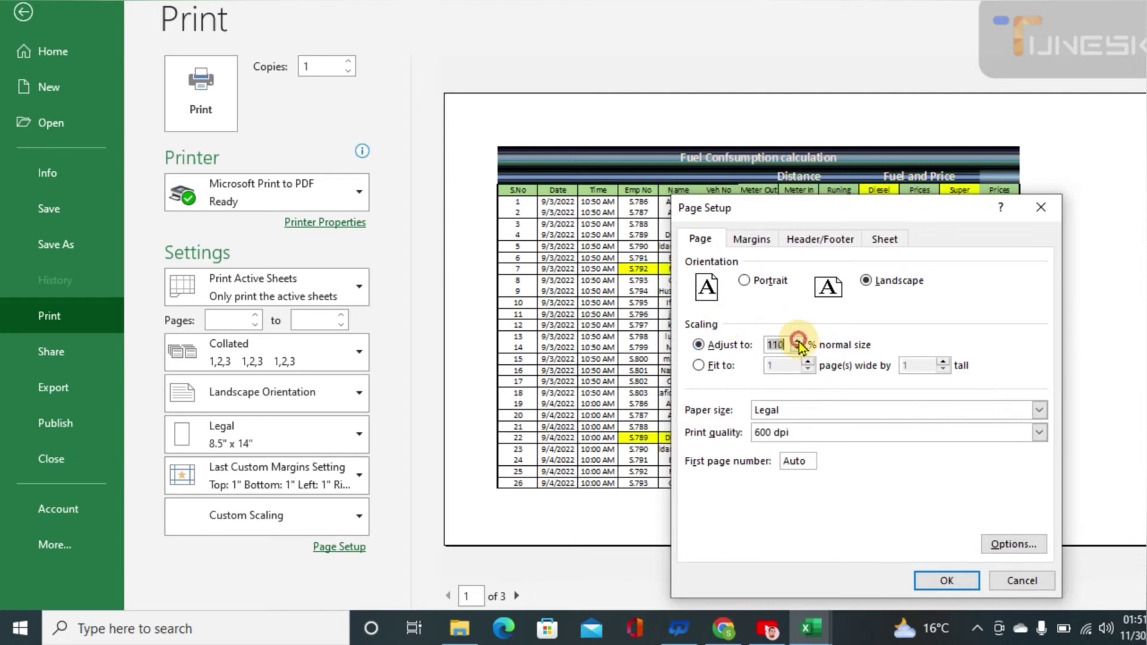
click(946, 581)
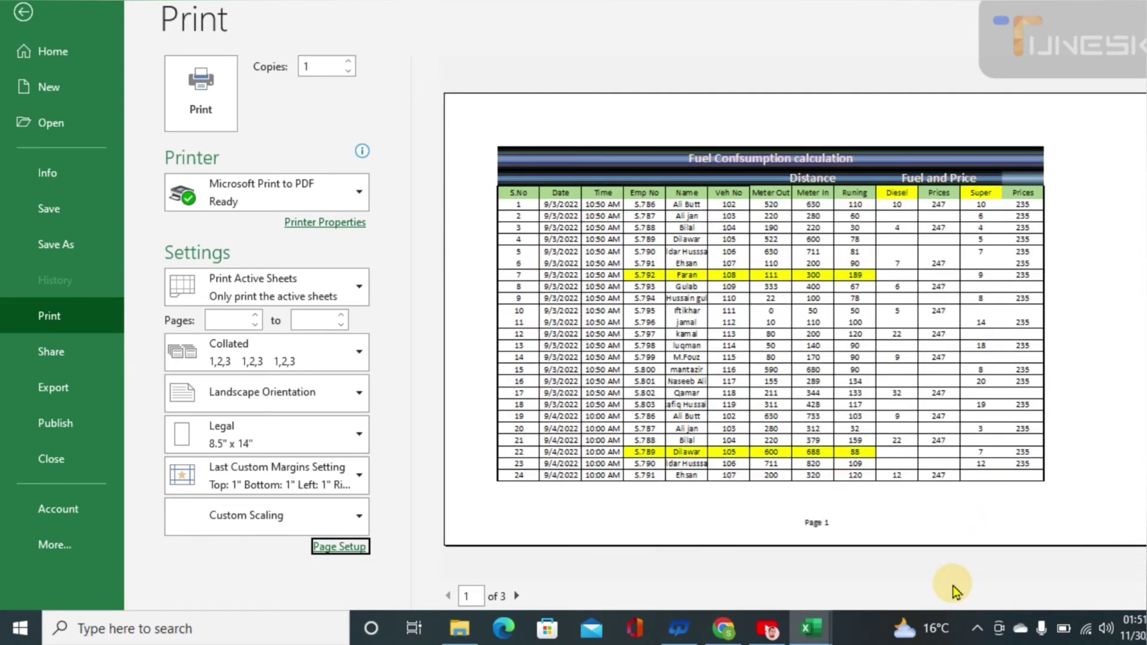
click(329, 548)
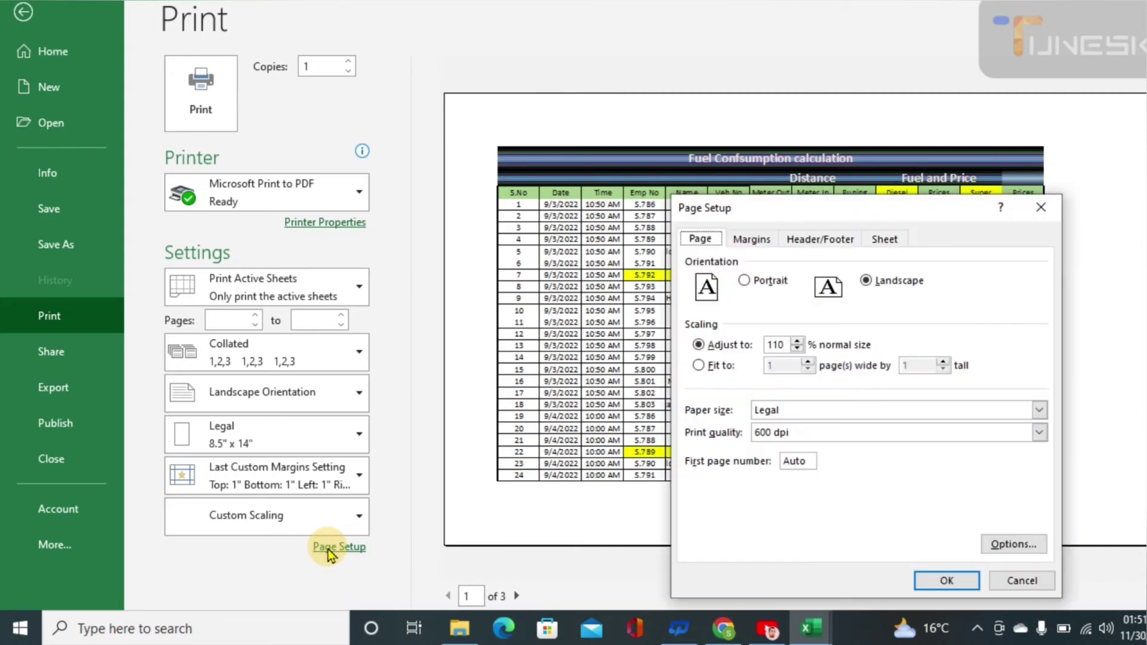
click(797, 340)
click(797, 341)
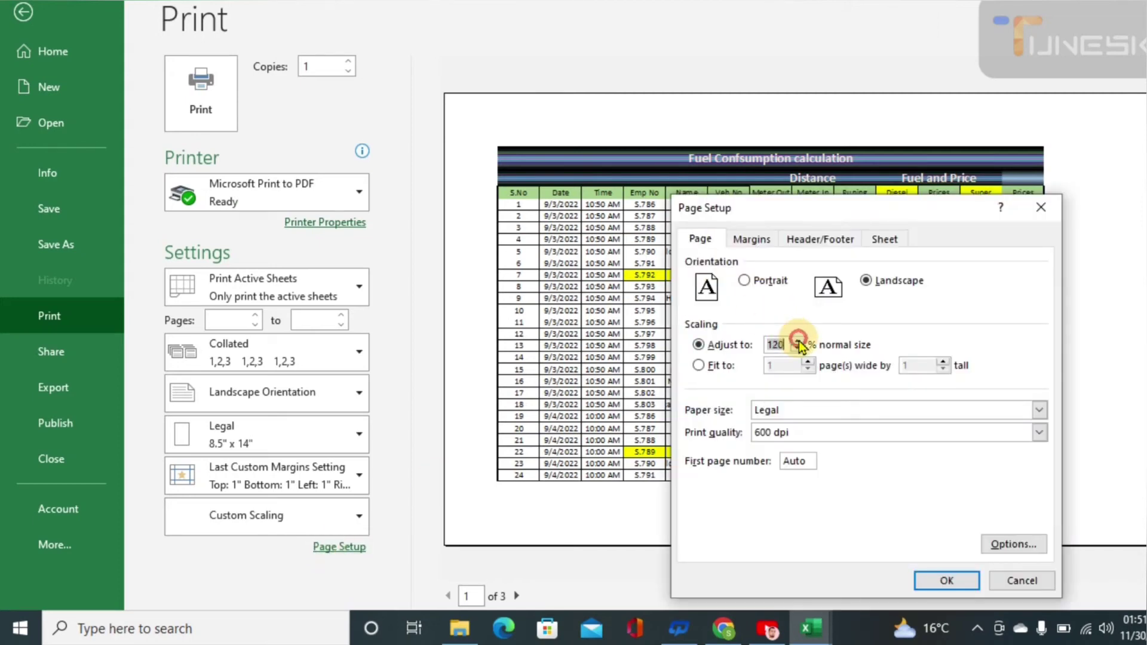
click(945, 580)
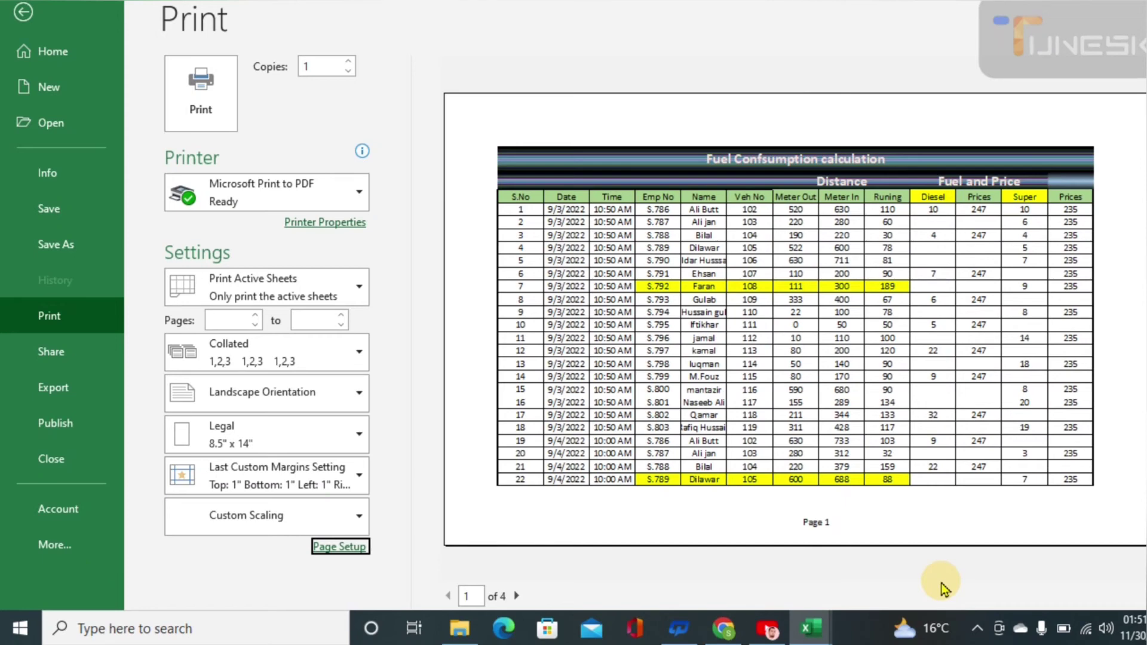
click(362, 548)
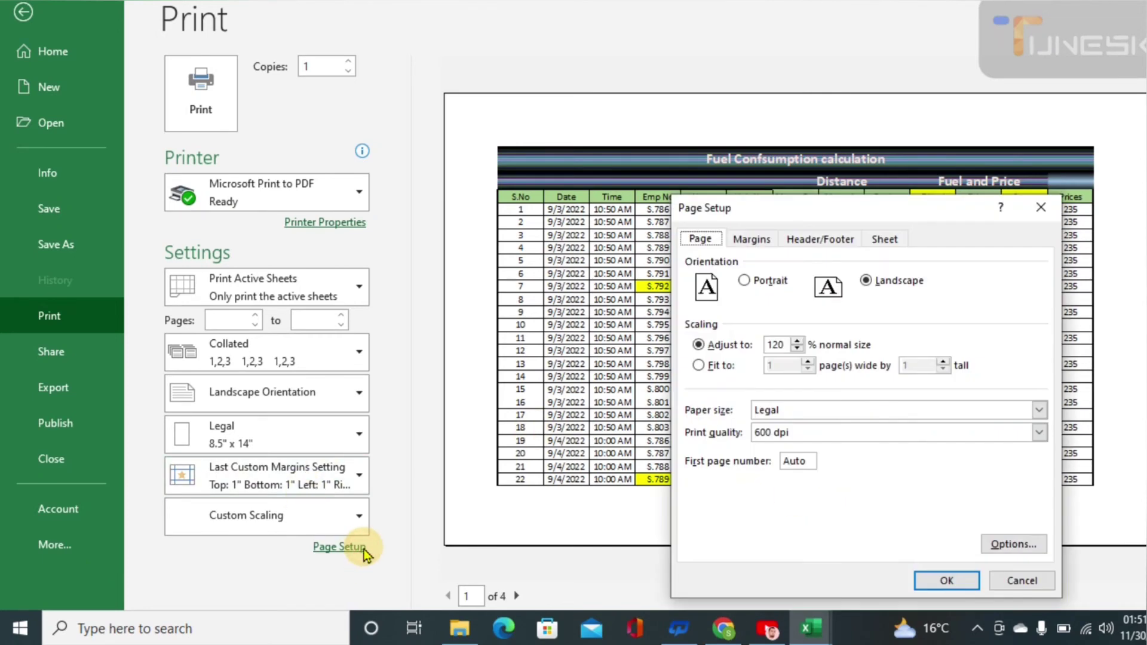
click(797, 341)
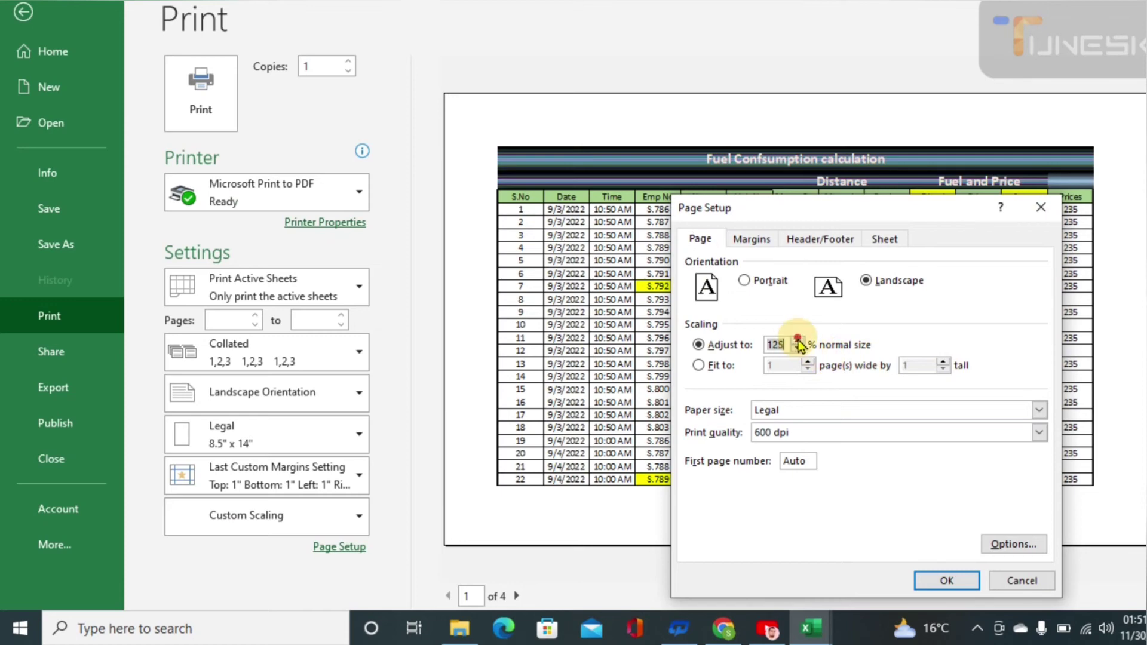
click(948, 581)
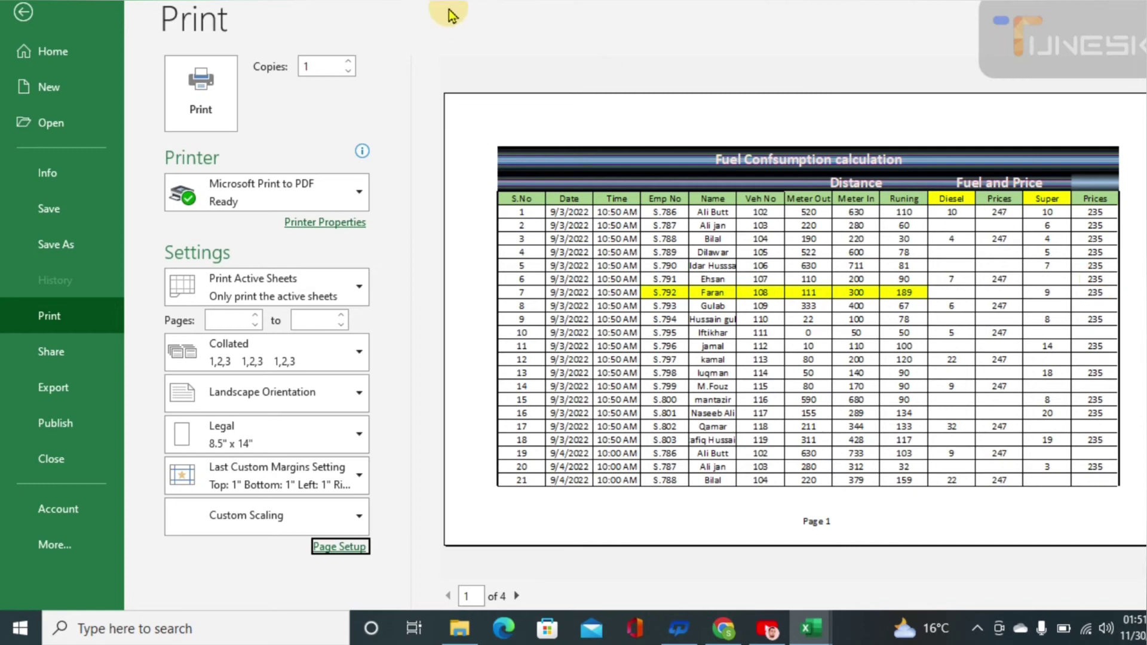
Step: Set the number of copies to print to 7
click(302, 67)
double_click(303, 67)
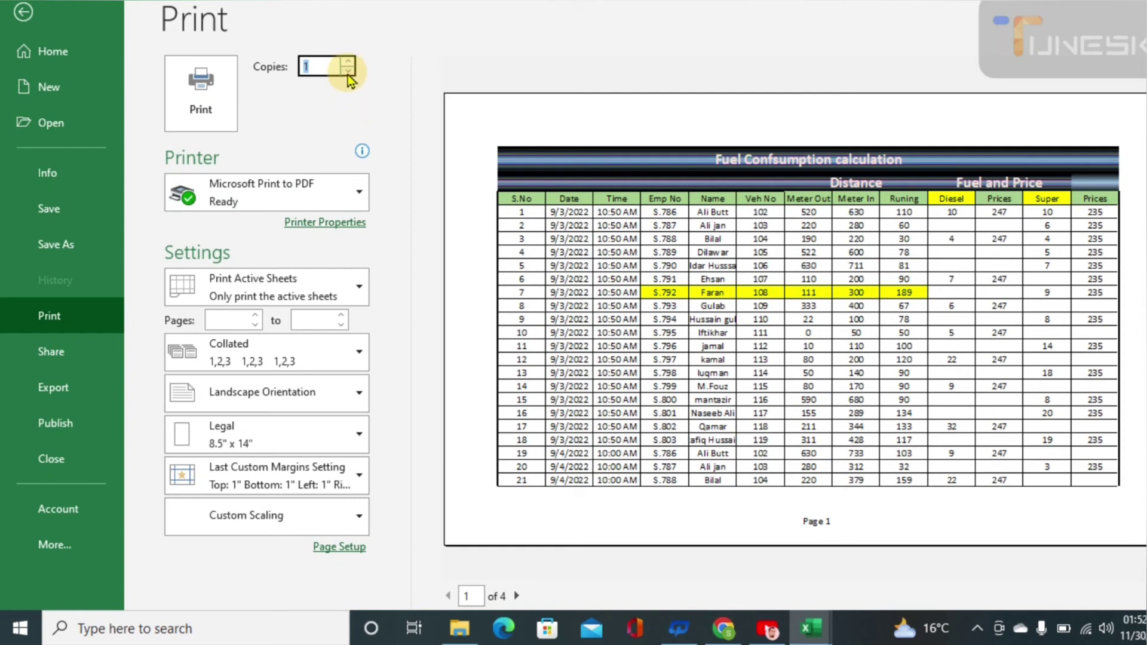
click(349, 62)
click(349, 62)
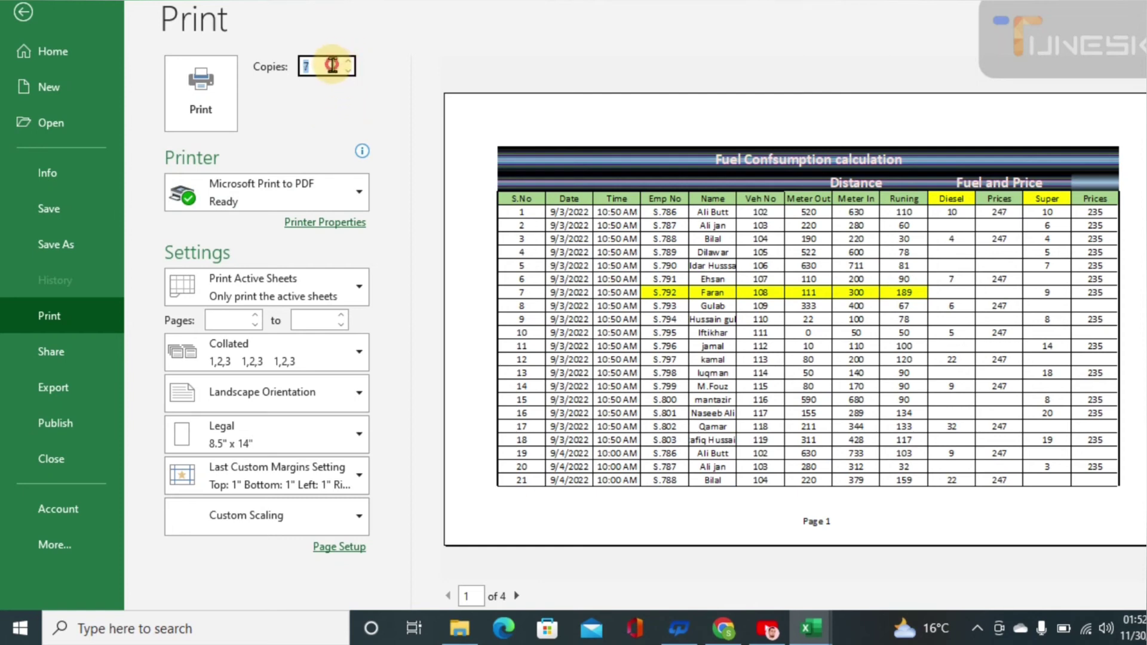
Step: Start adding a new printer from the Windows printer settings, using the option for a printer that isn't listed
click(358, 192)
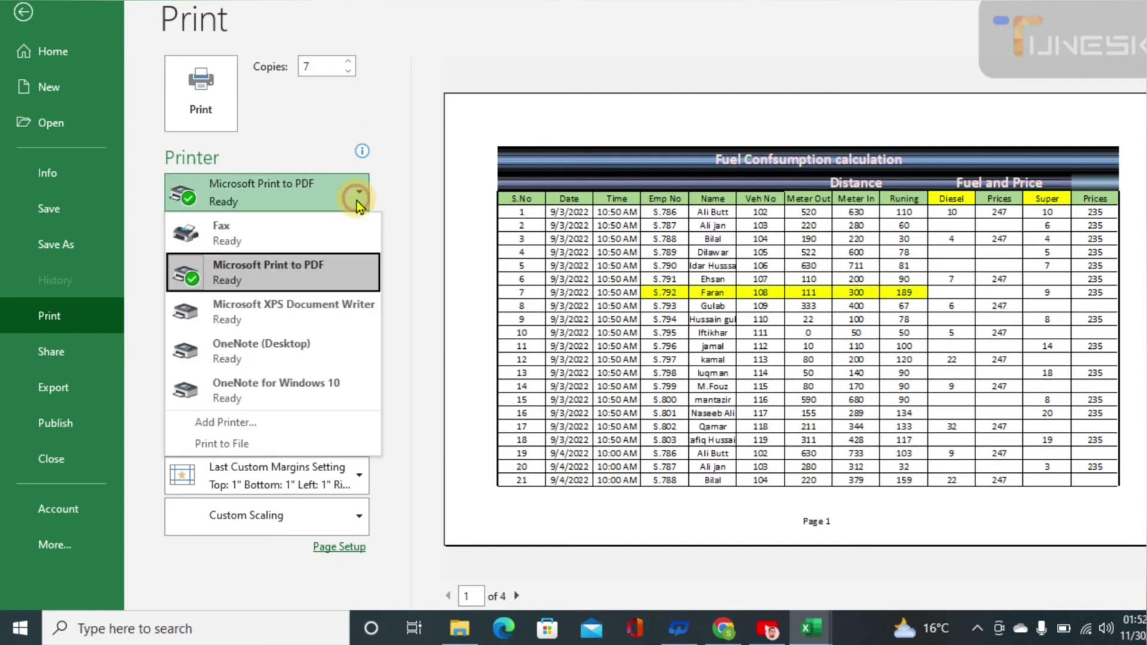
click(250, 425)
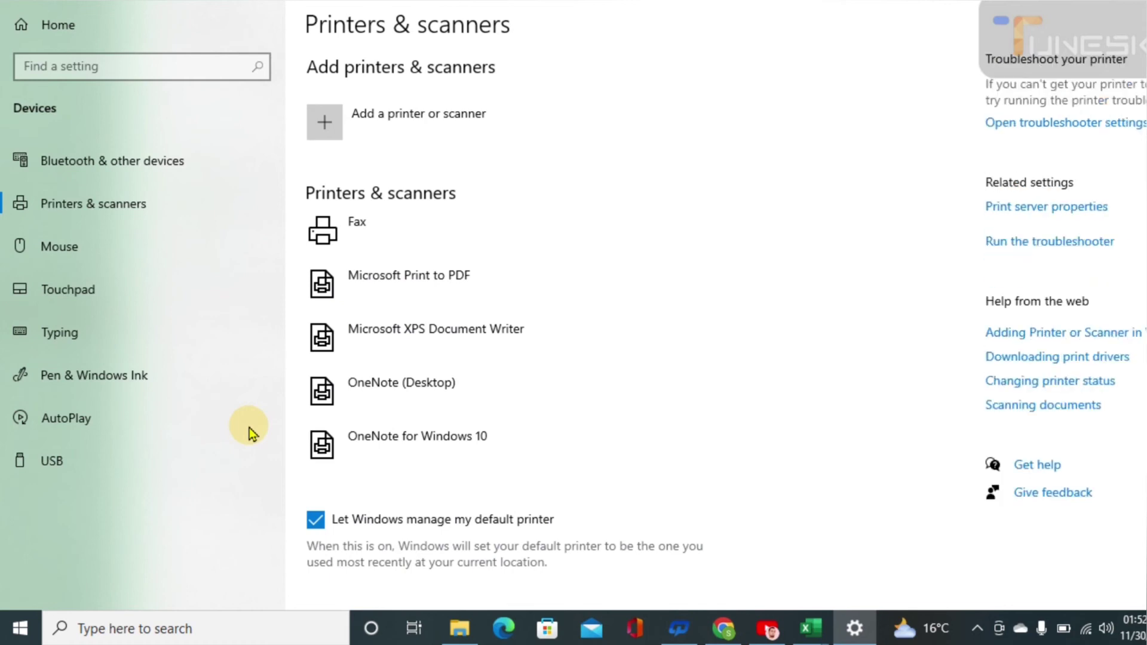
click(374, 121)
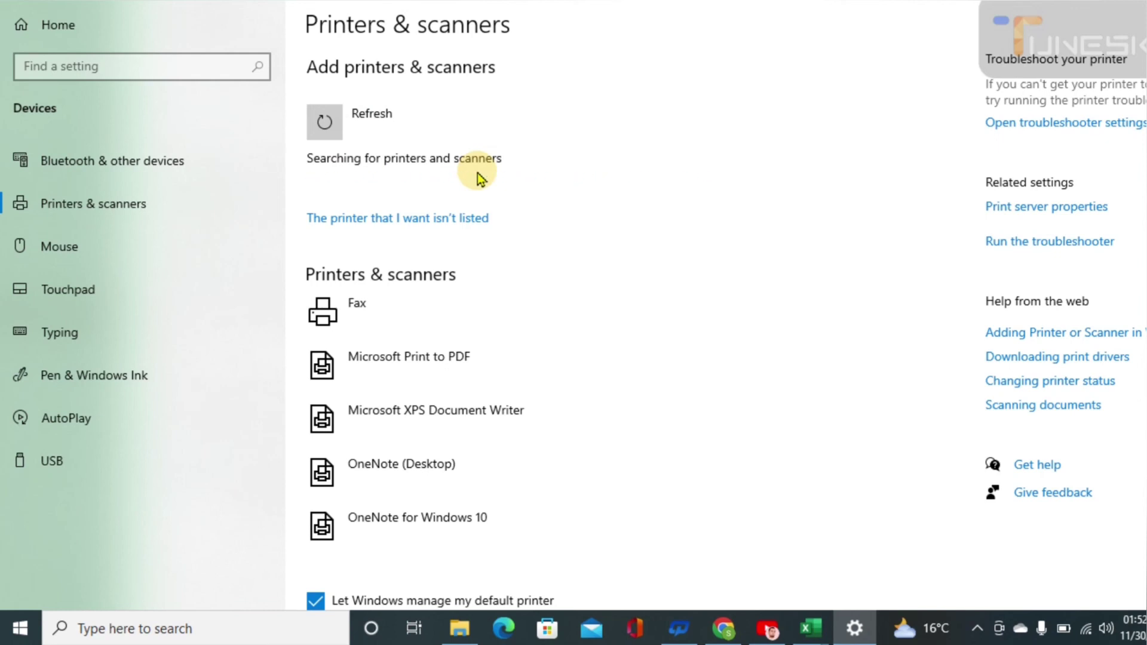
click(435, 222)
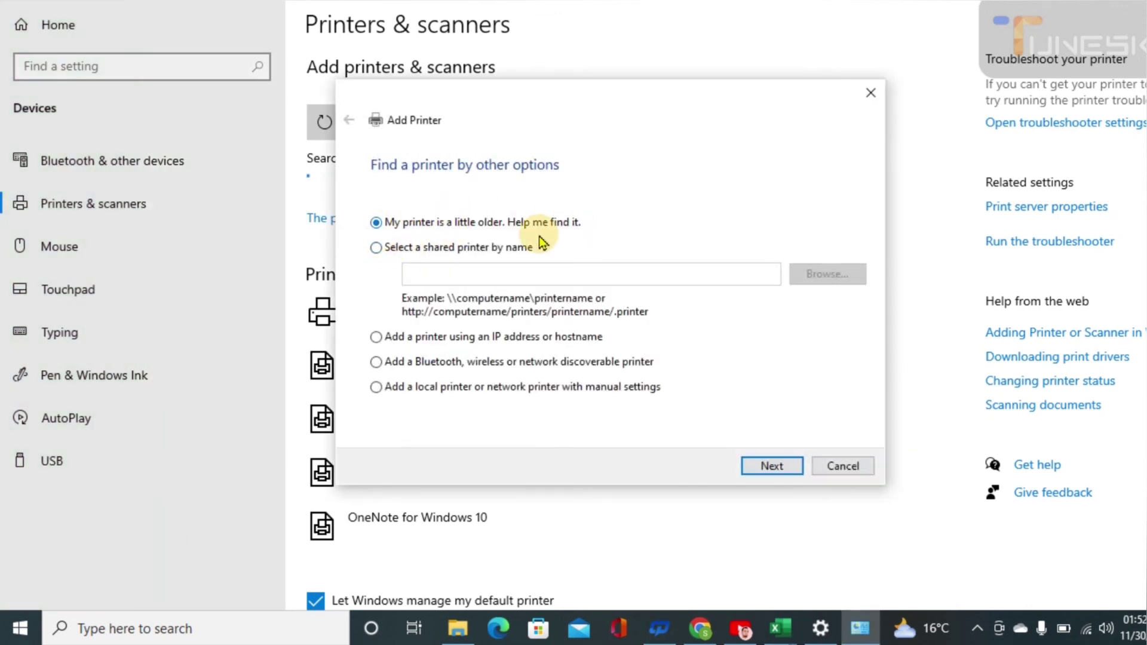
Step: Try to select a shared printer by name by browsing the network, and close the Add Printer wizard
click(376, 248)
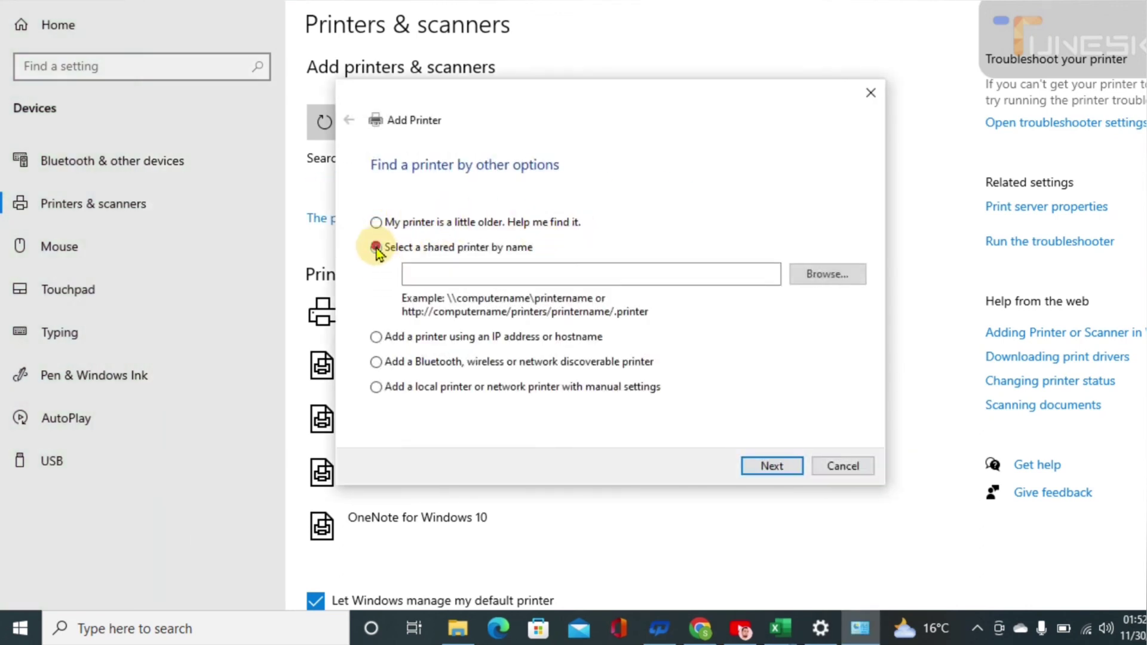
click(810, 278)
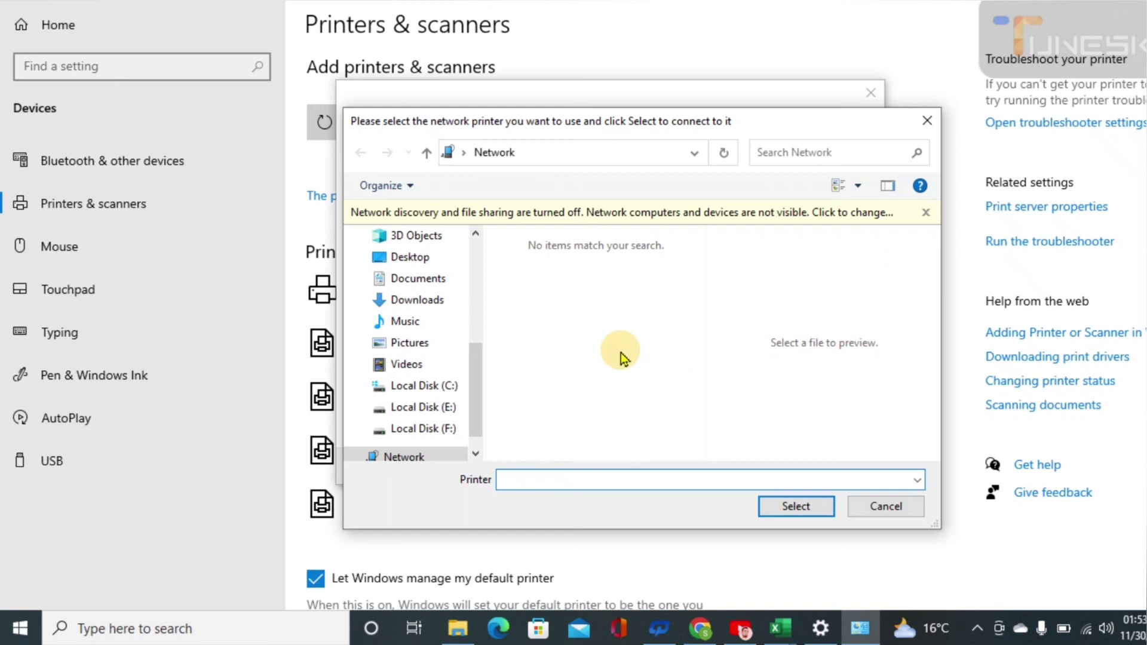
click(476, 454)
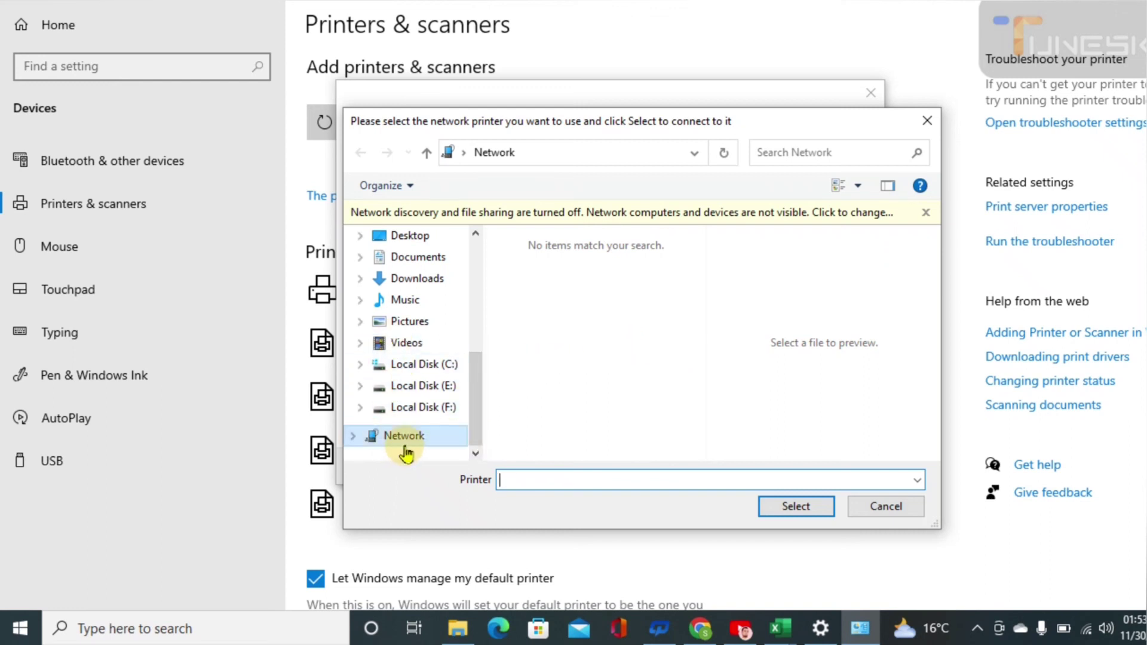
click(816, 509)
click(883, 506)
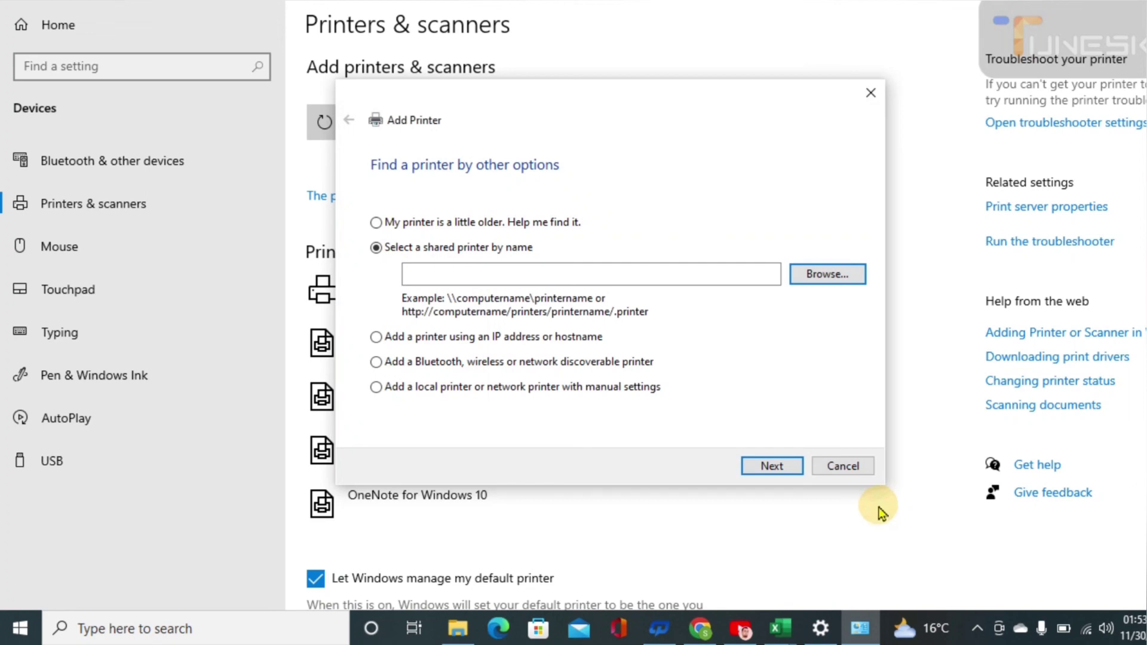
click(871, 94)
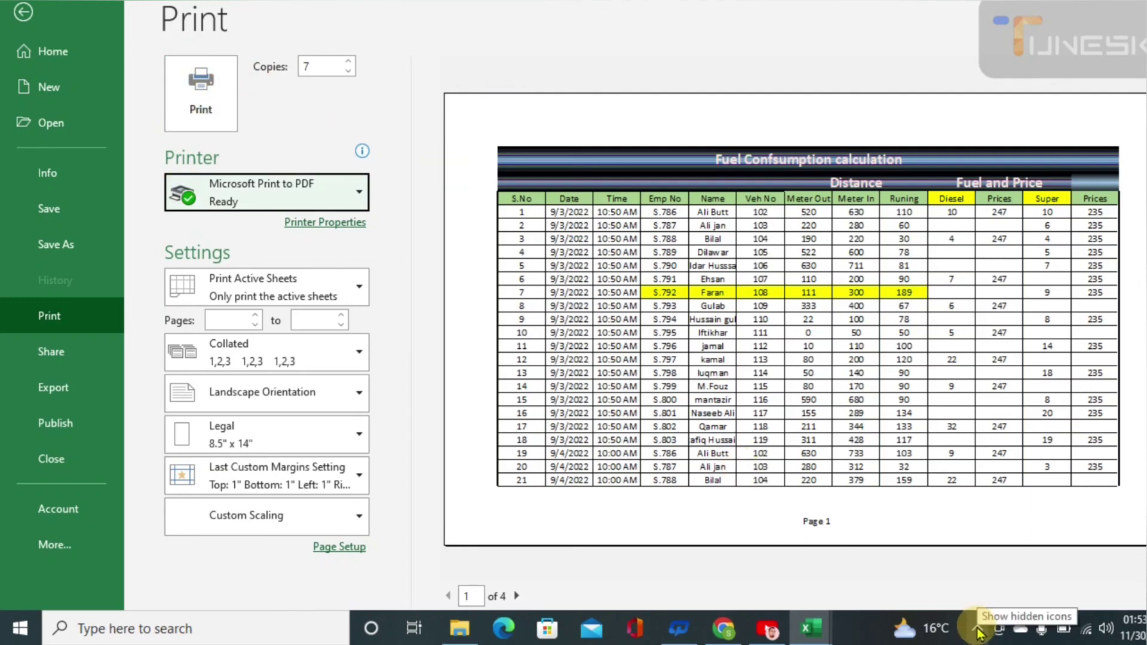
Step: Return to the worksheet and enter "So Thanks for watching fro latest video please subscribe my channel" in cell N7
key(Escape)
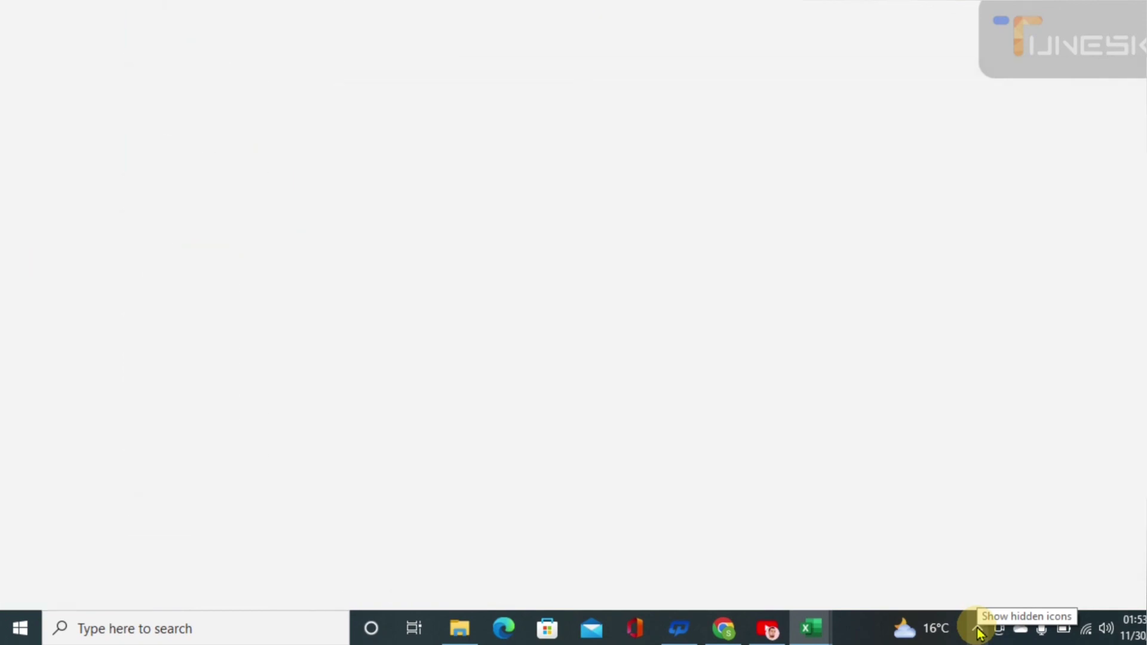
click(863, 281)
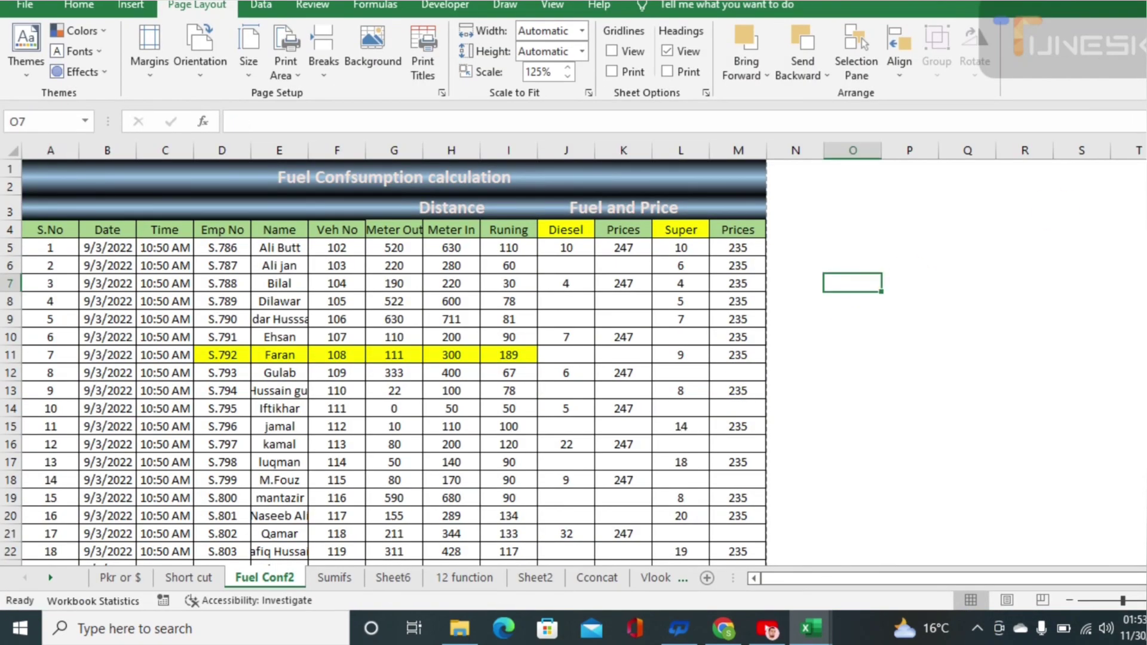
key(Left)
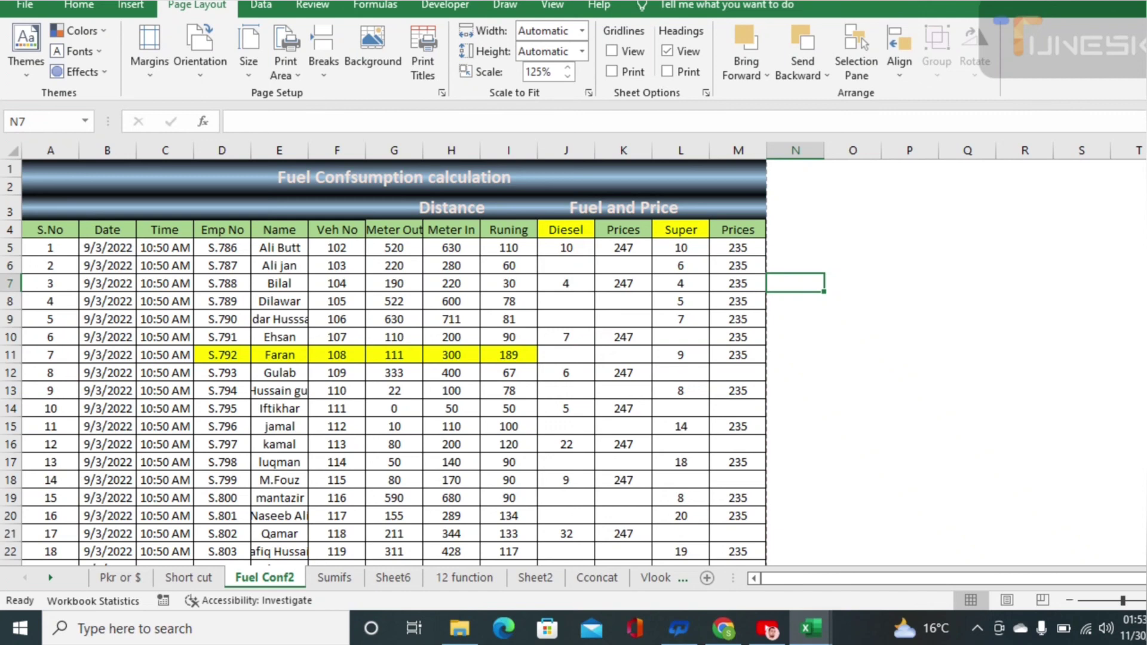
text(So T)
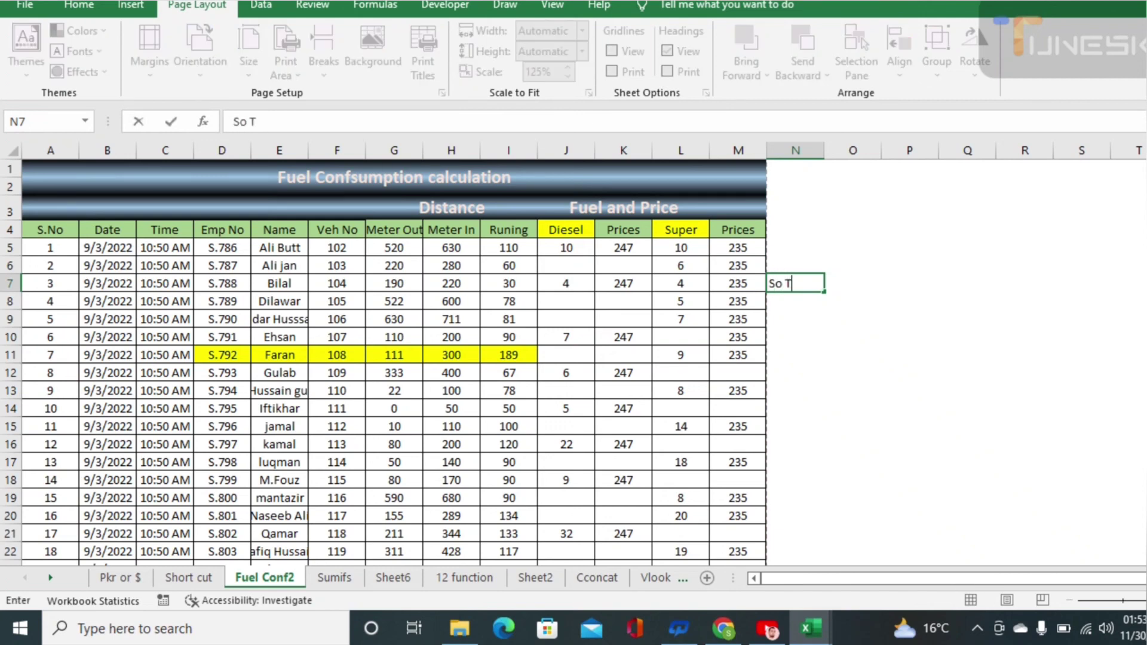
text(hanks for watc)
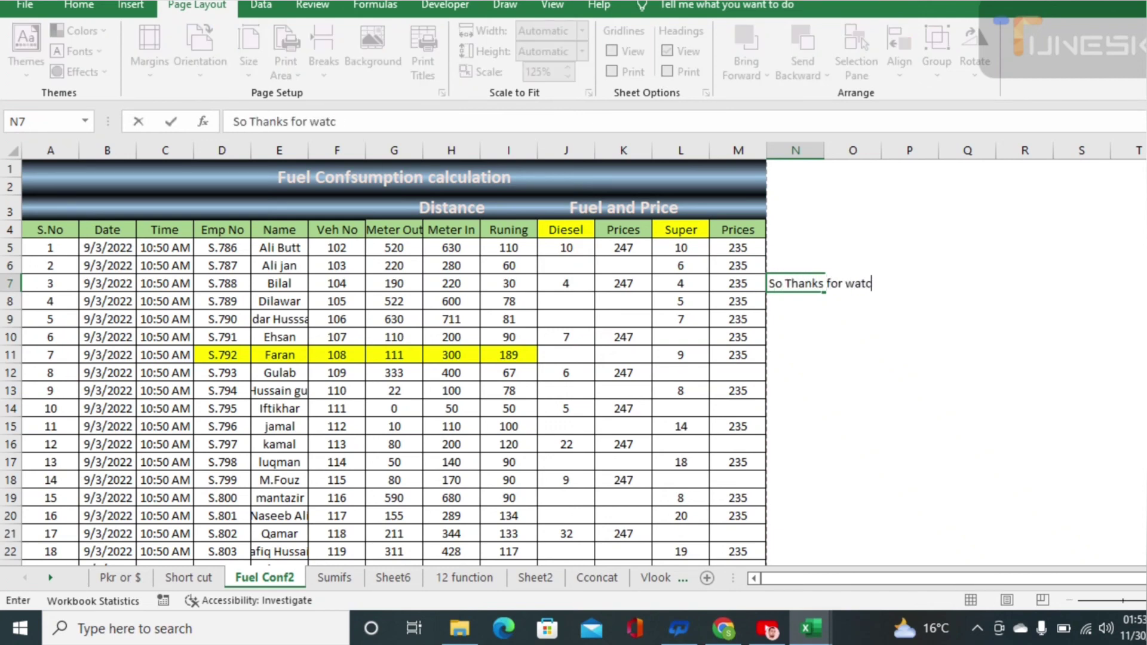
text(hing fro late)
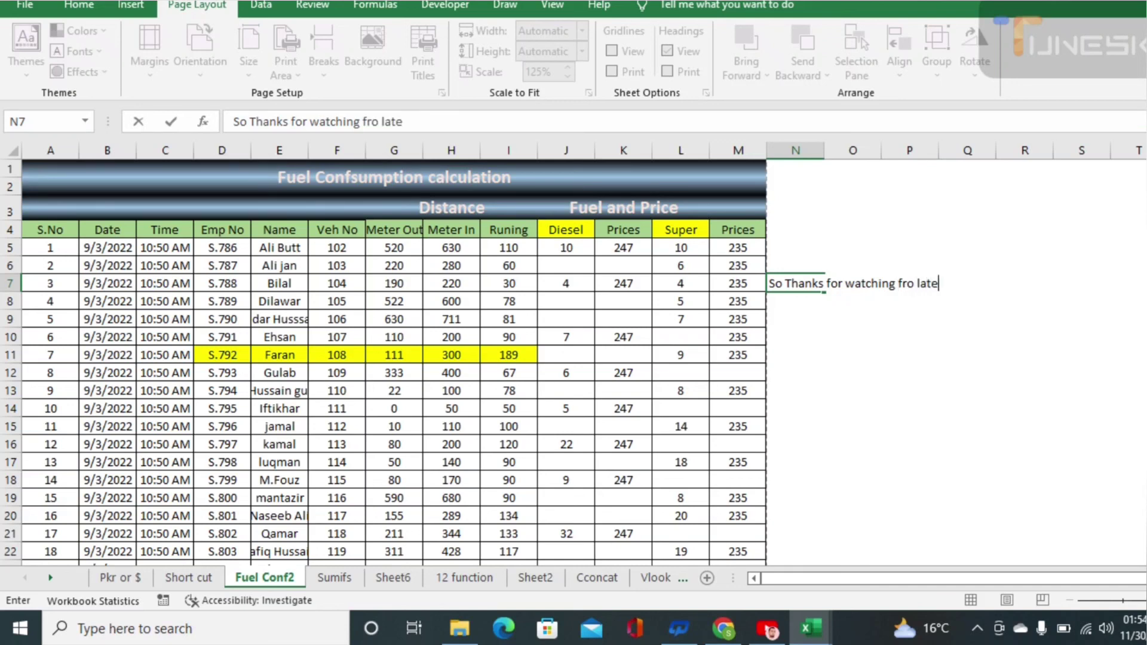
text(st video please )
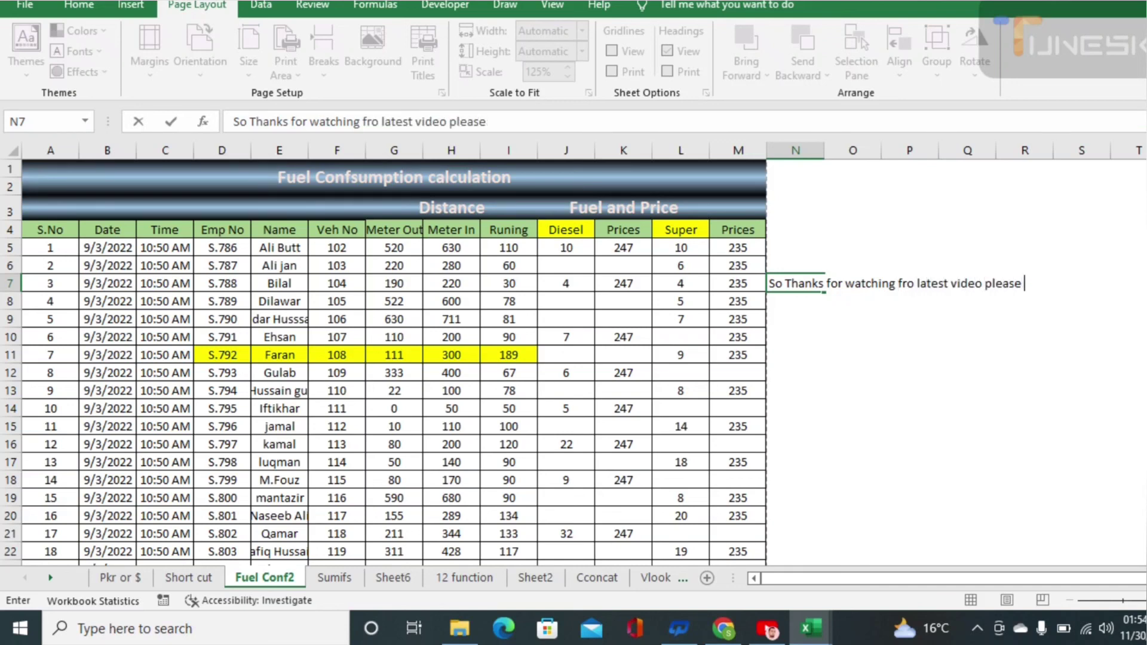
text(subscribe)
key(BackSpace)
key(BackSpace)
key(BackSpace)
text(ibe my)
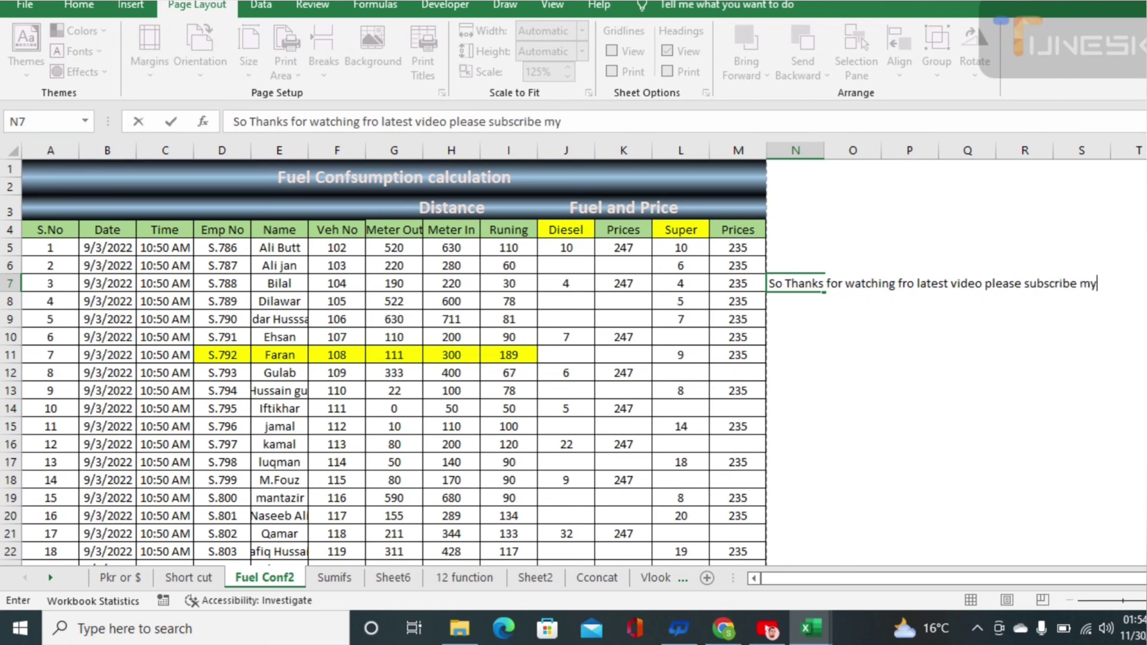
text( channel)
key(Return)
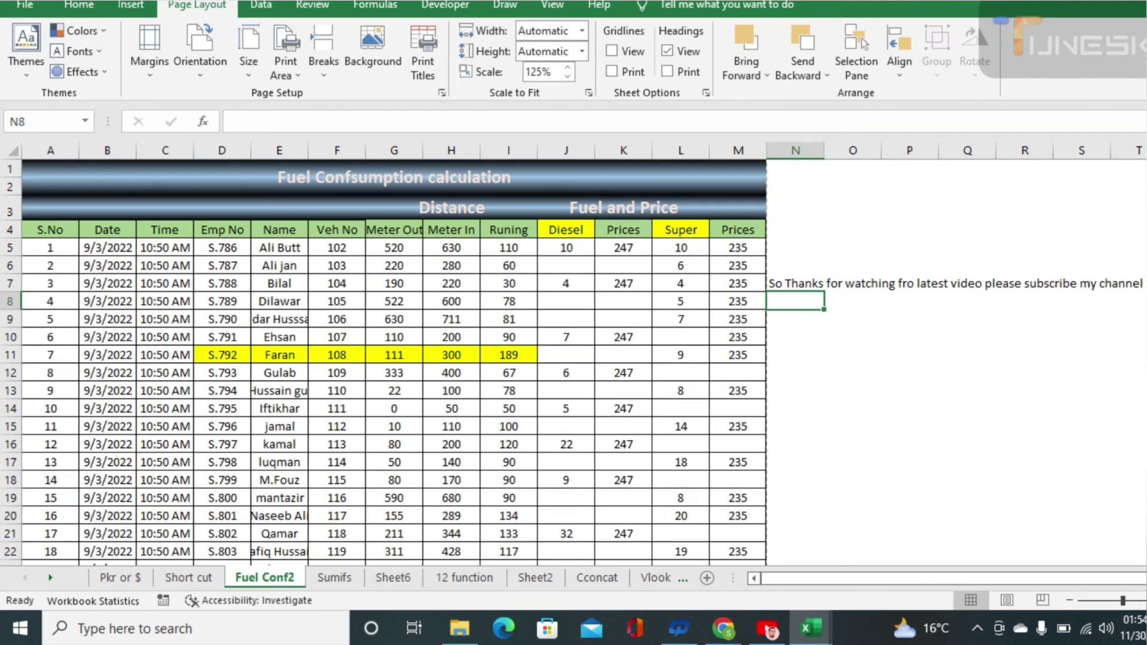
Step: Make the closing note across cells N7:T7 bold
drag(795, 283, 980, 283)
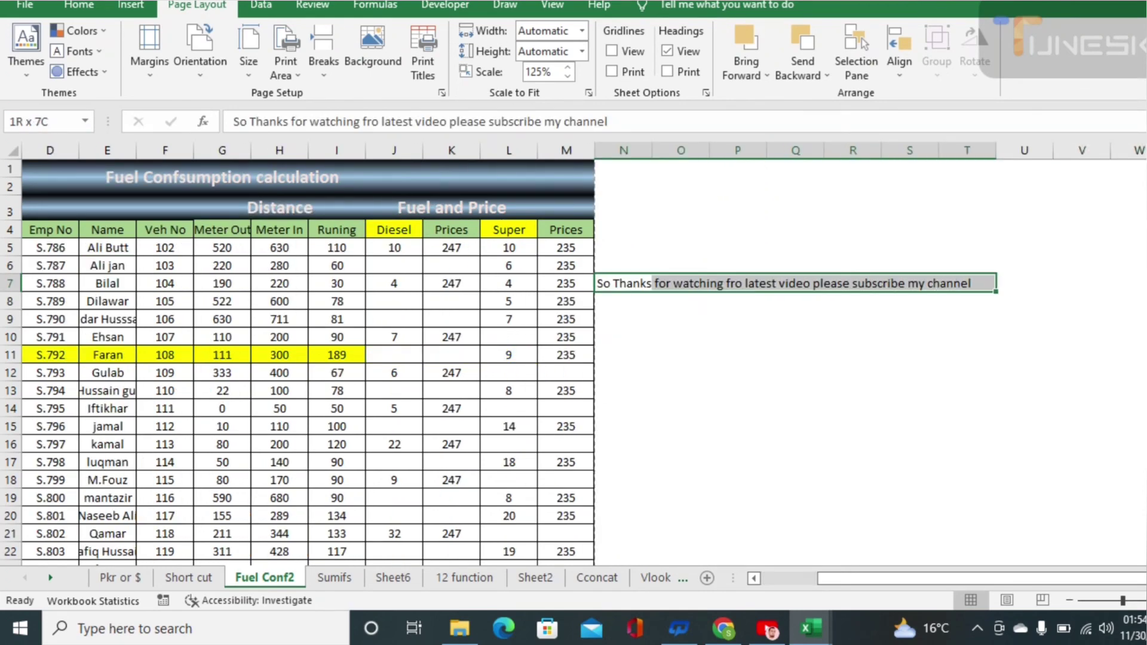
key(ctrl+b)
key(alt+h)
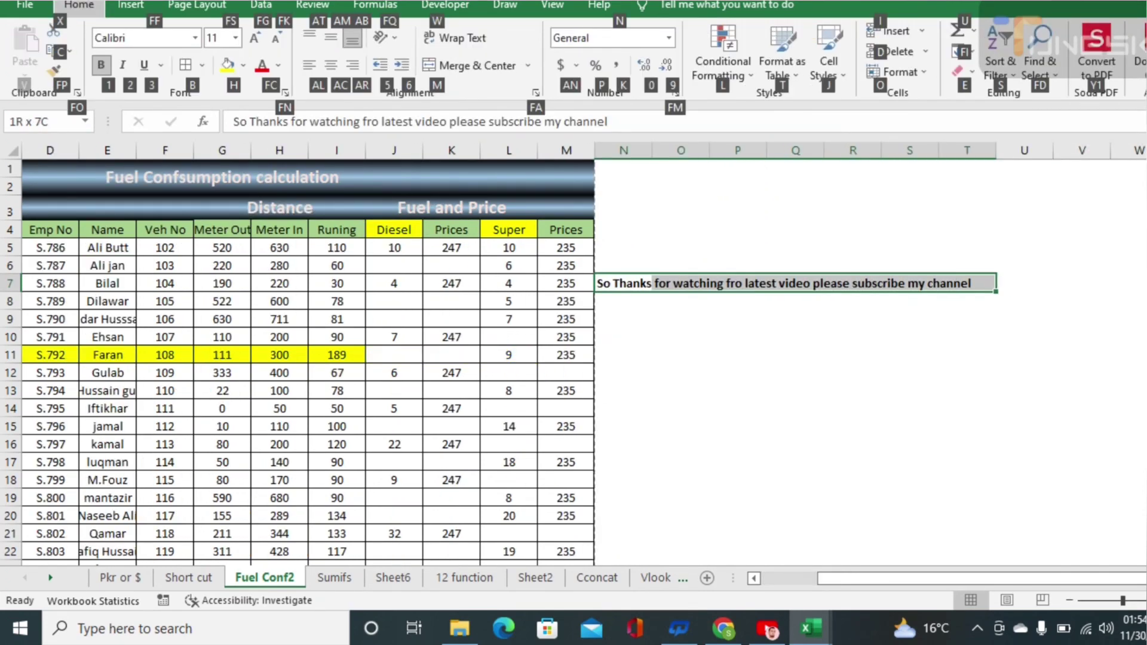